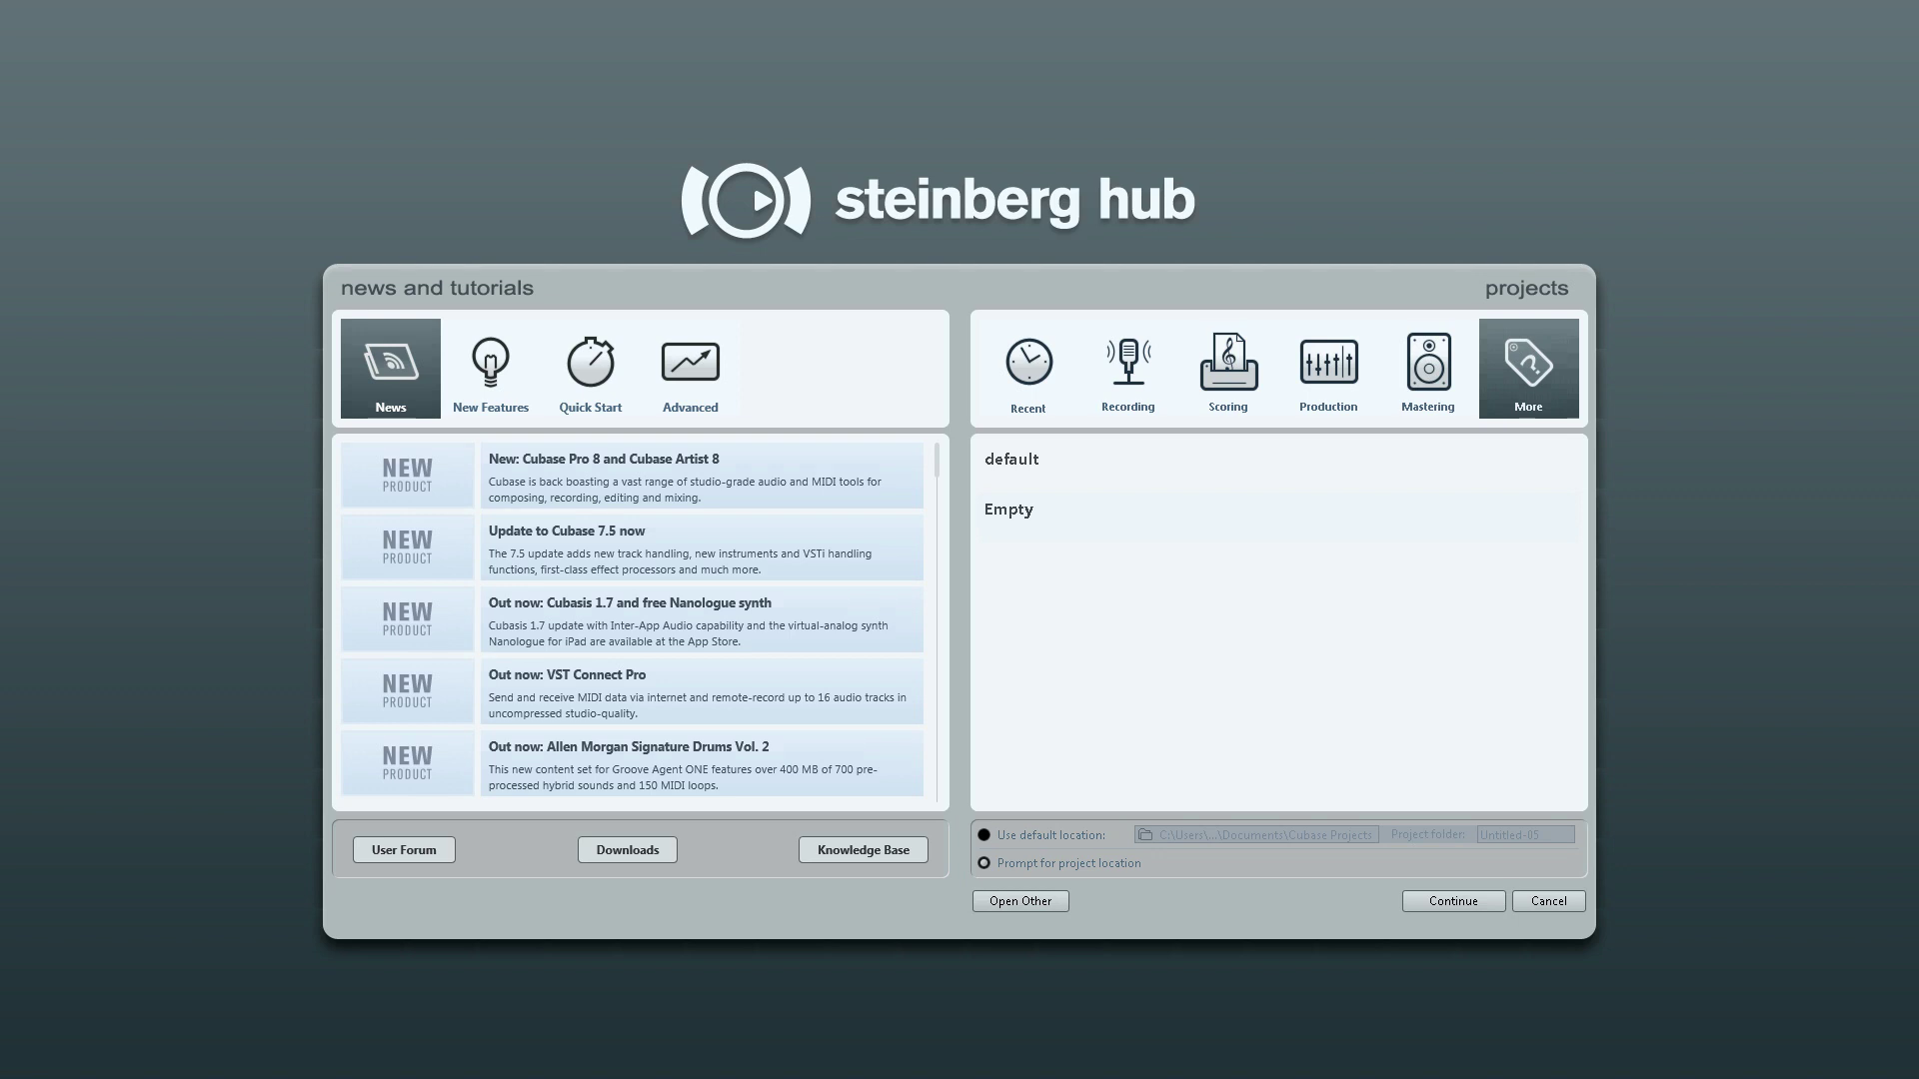
Create an empty project with the option to prompt for the project location
left_click(1069, 863)
left_click(1199, 517)
left_click(1453, 902)
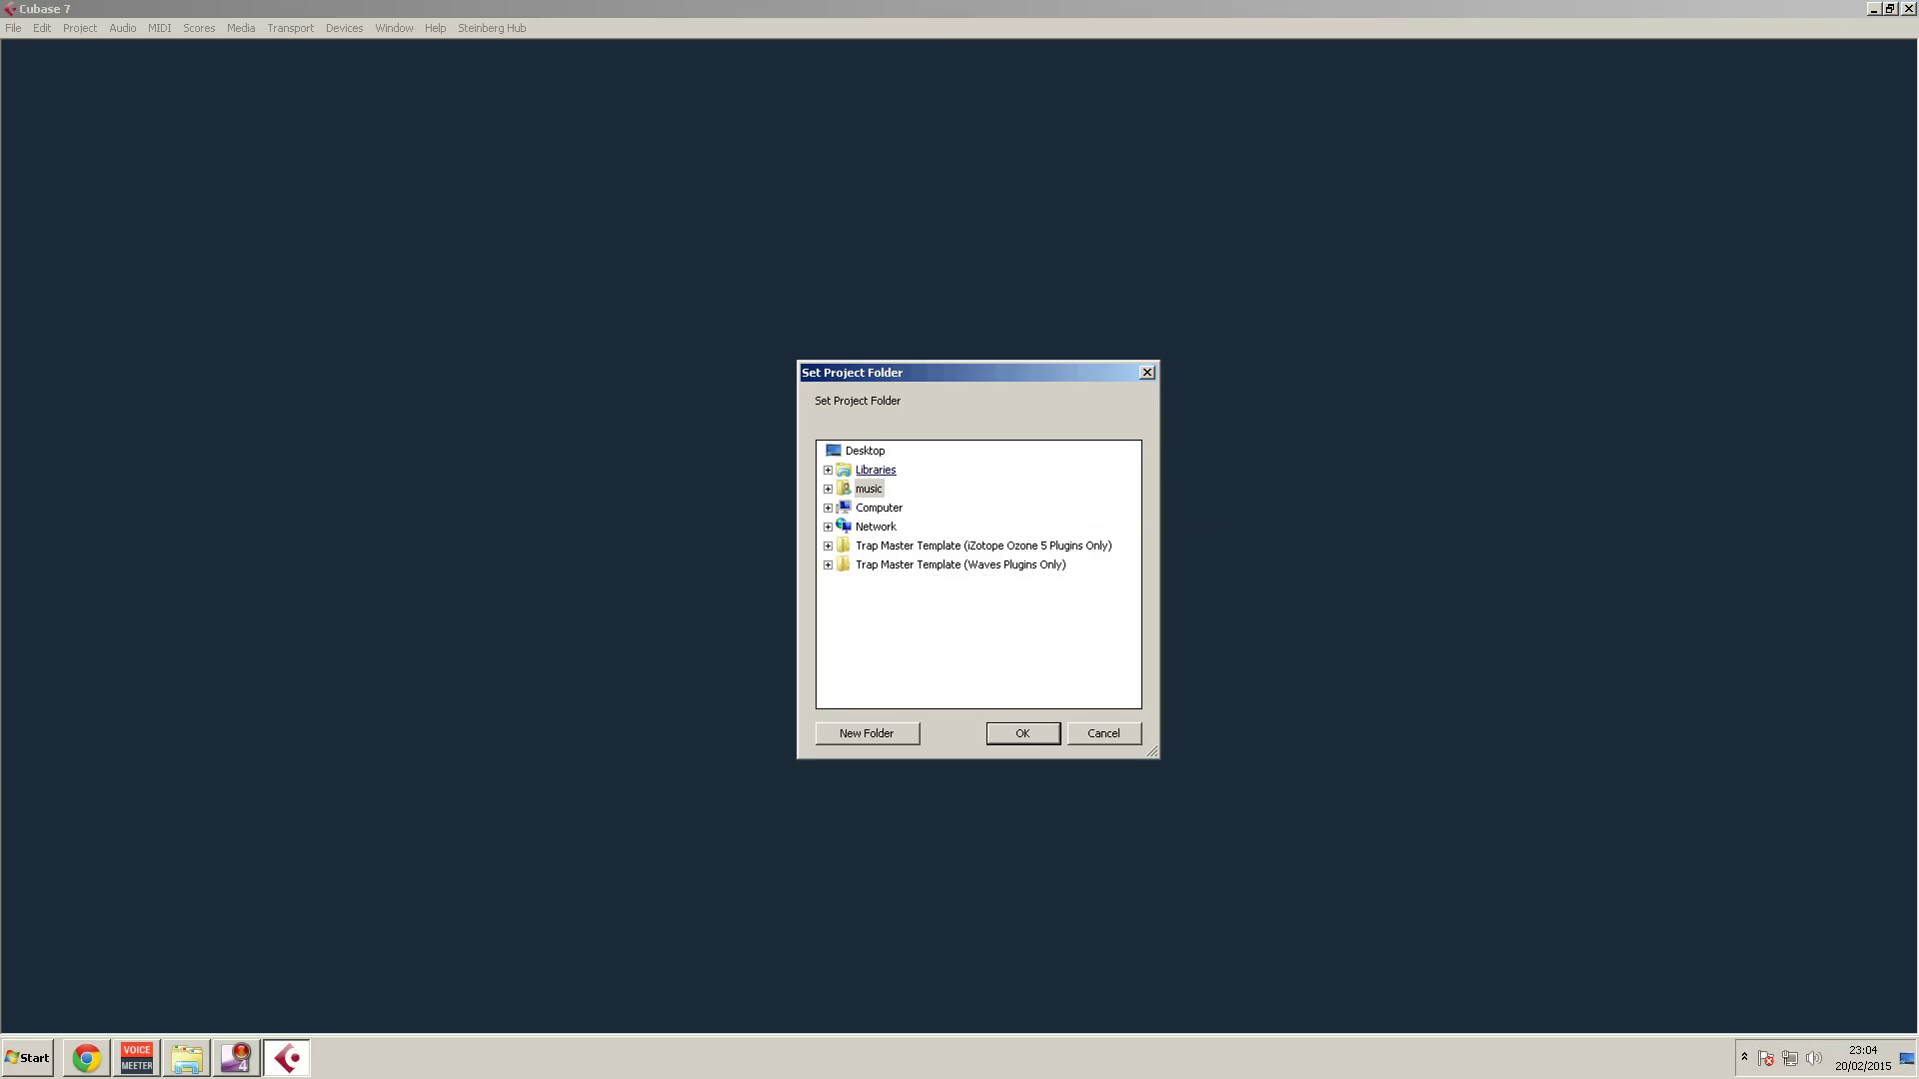
Create a folder named "ericuk project" inside My Documents and set it as the project folder
left_click(828, 470)
left_click(879, 488)
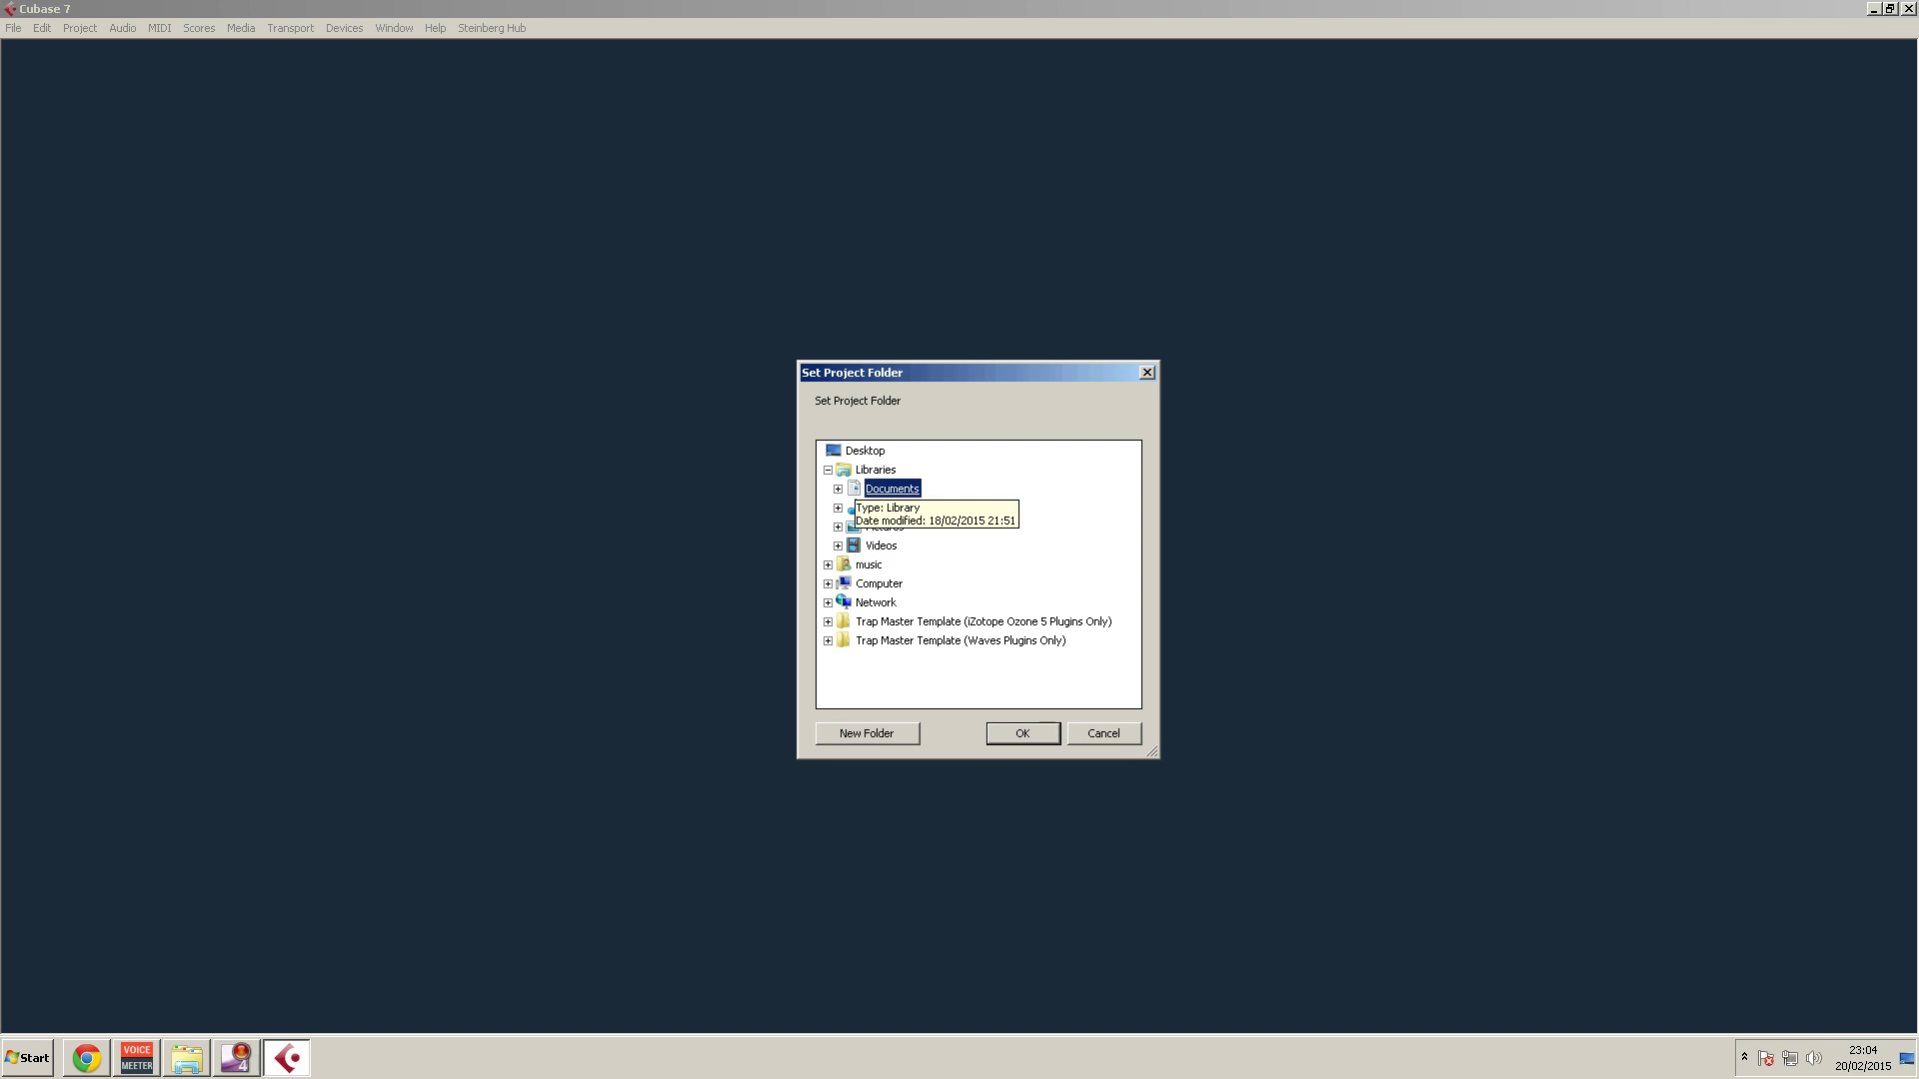
double_click(909, 507)
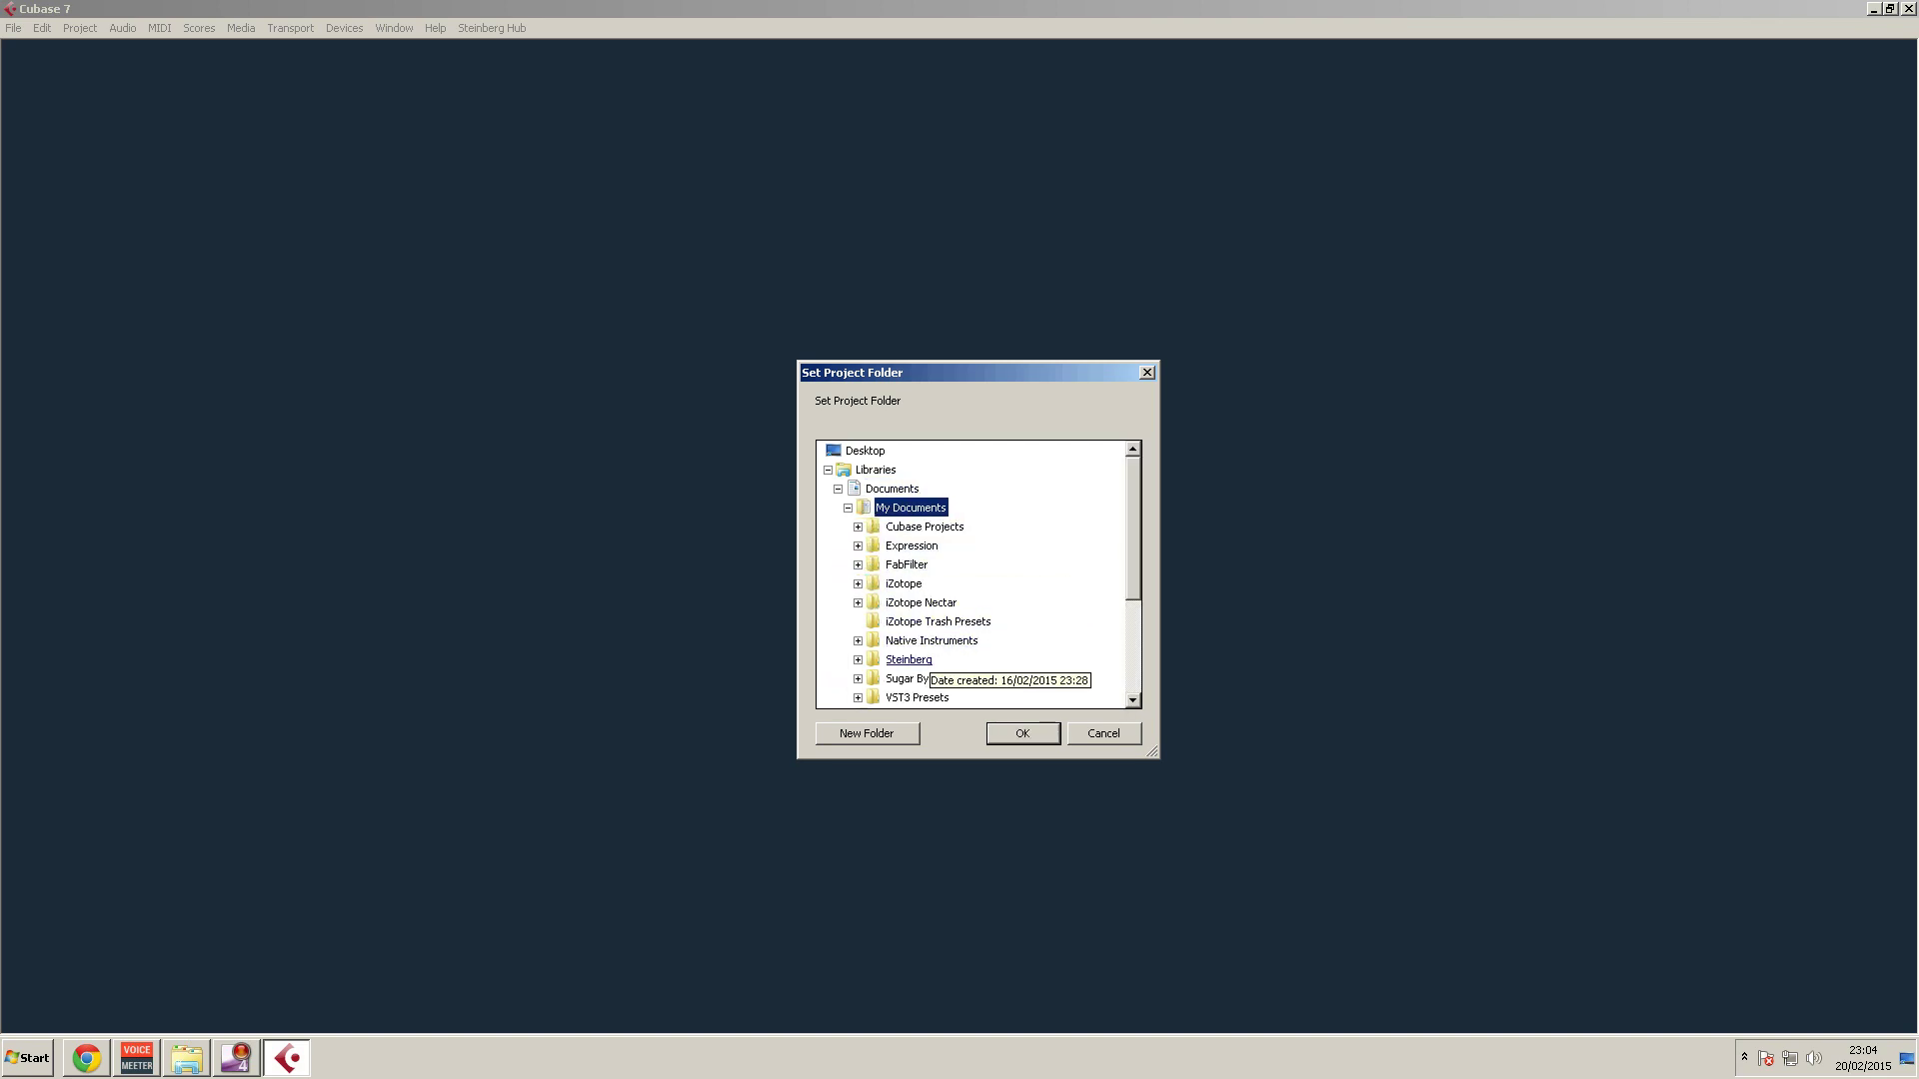
left_click(867, 733)
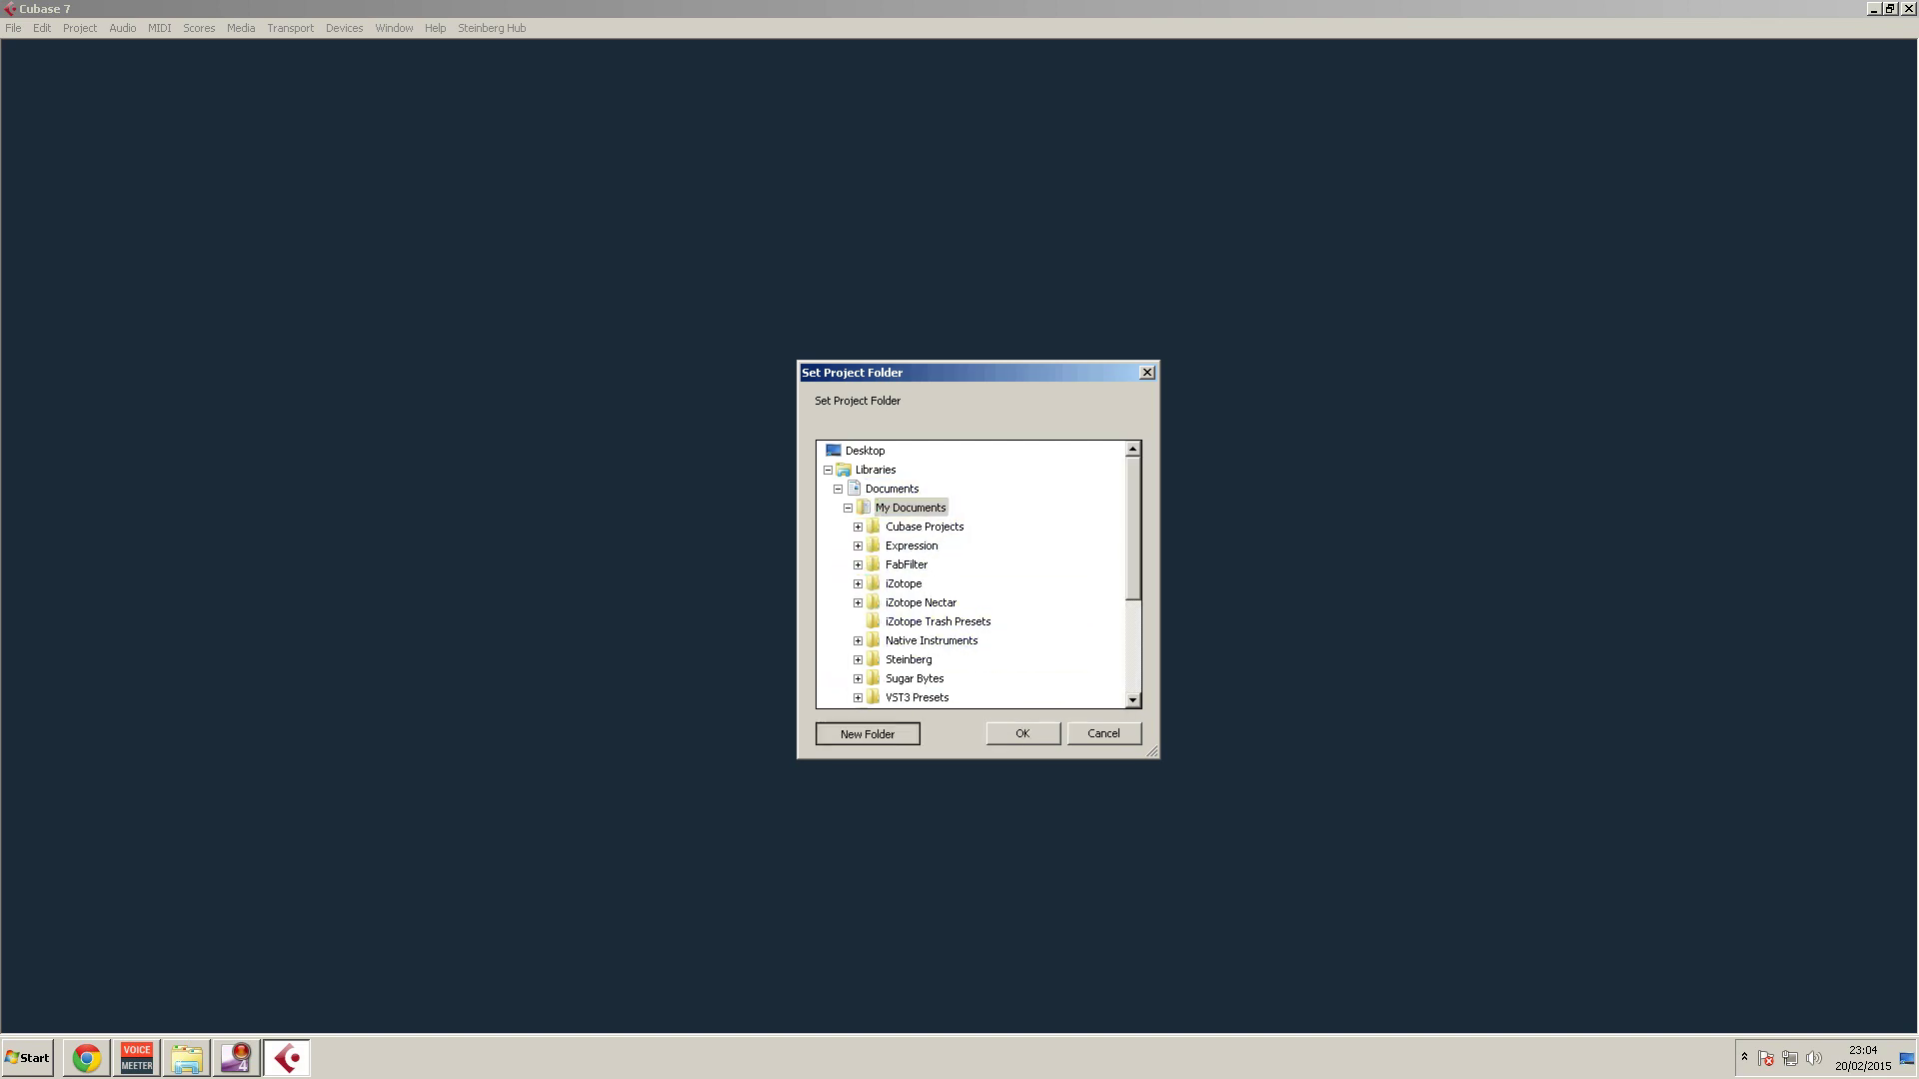
type("eri")
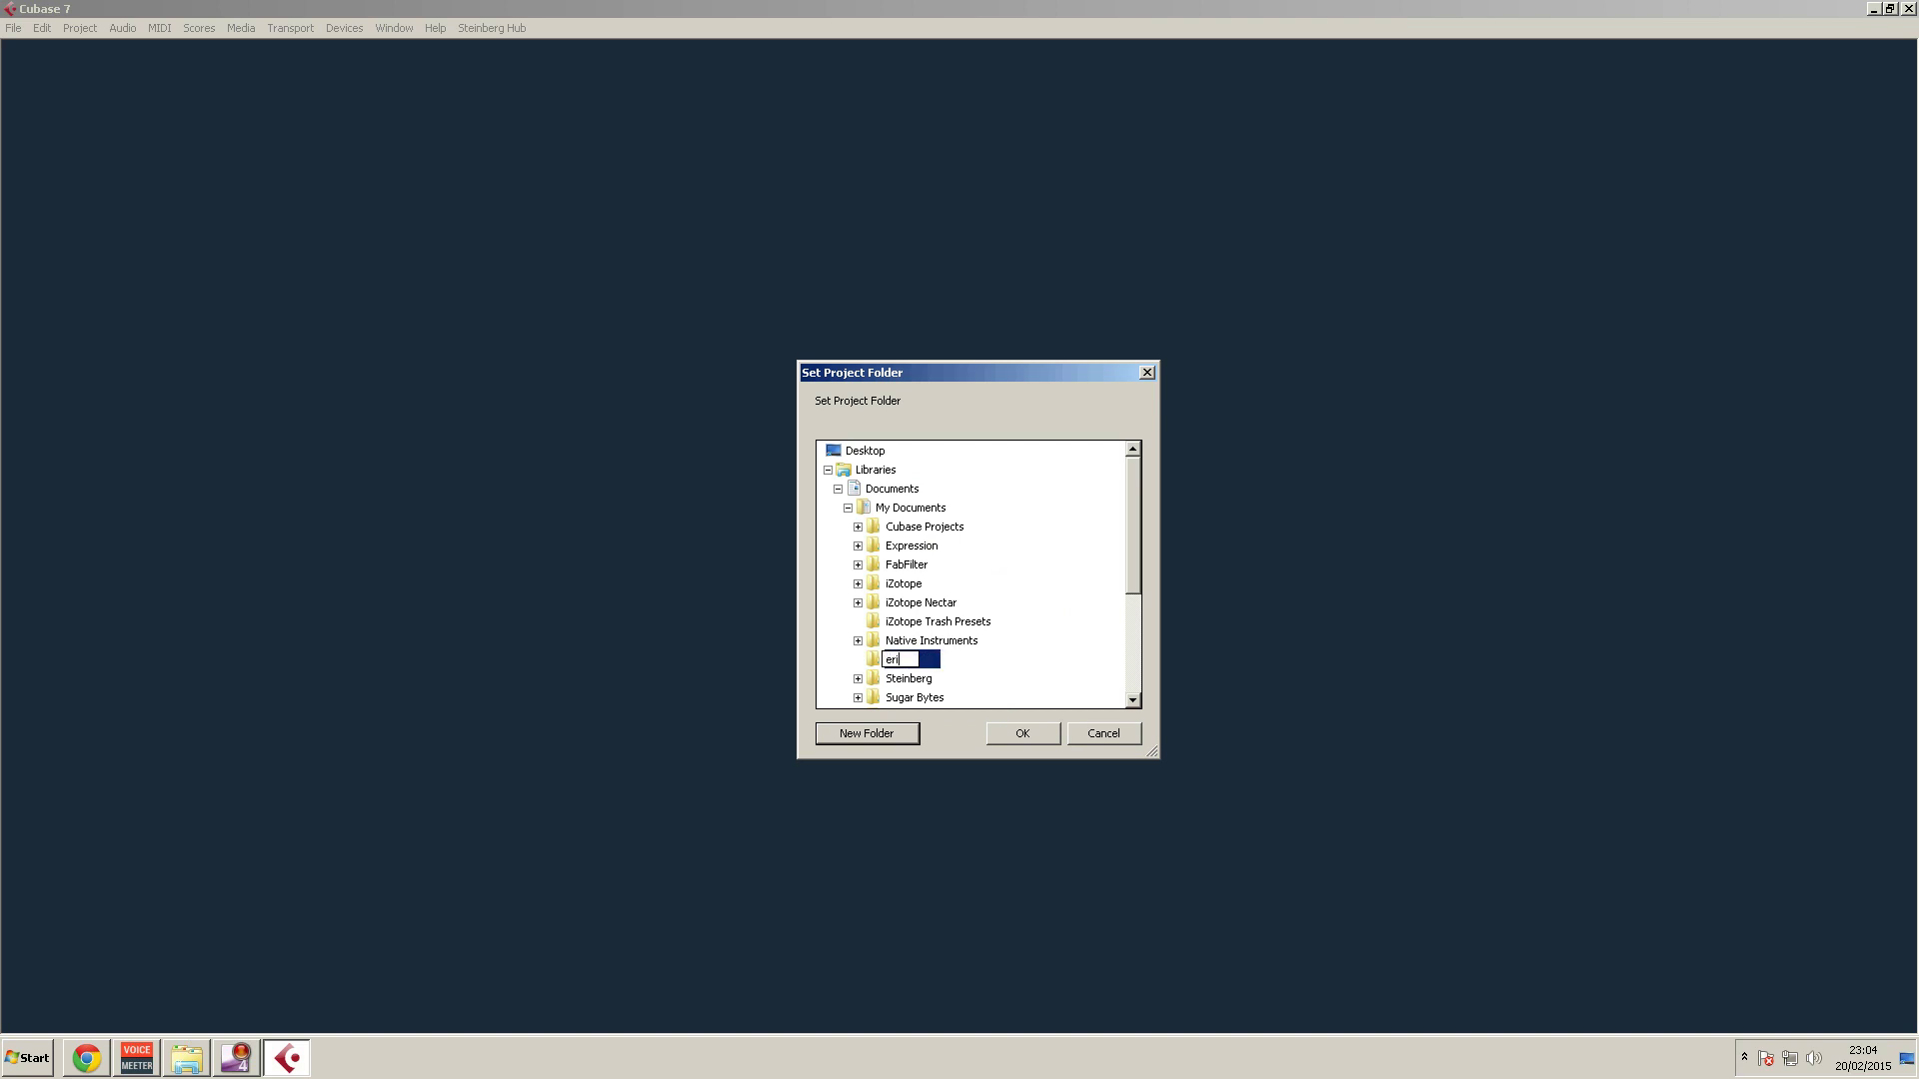
type("cuk project")
key("Return")
key("Return")
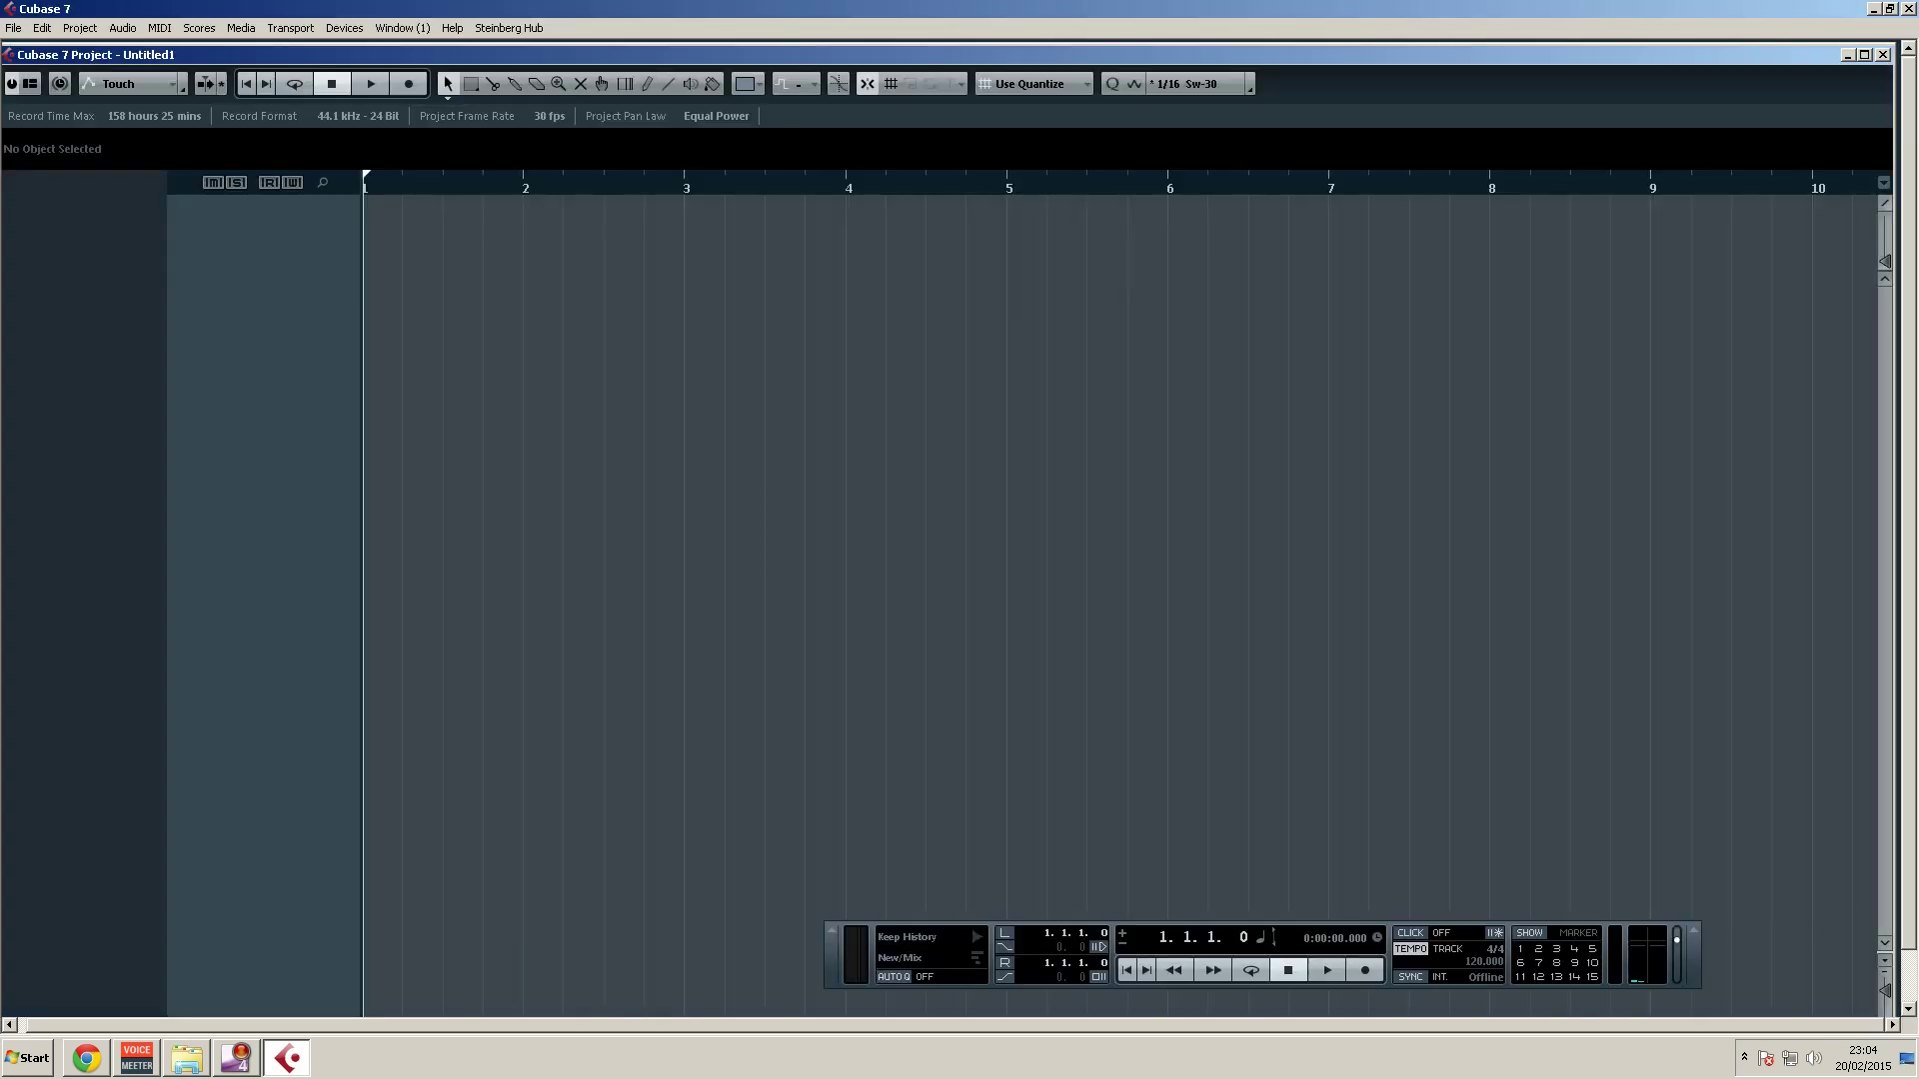
Set the locator range from bar 1 to bar 2 and add one audio track
left_click_drag(365, 179, 523, 176)
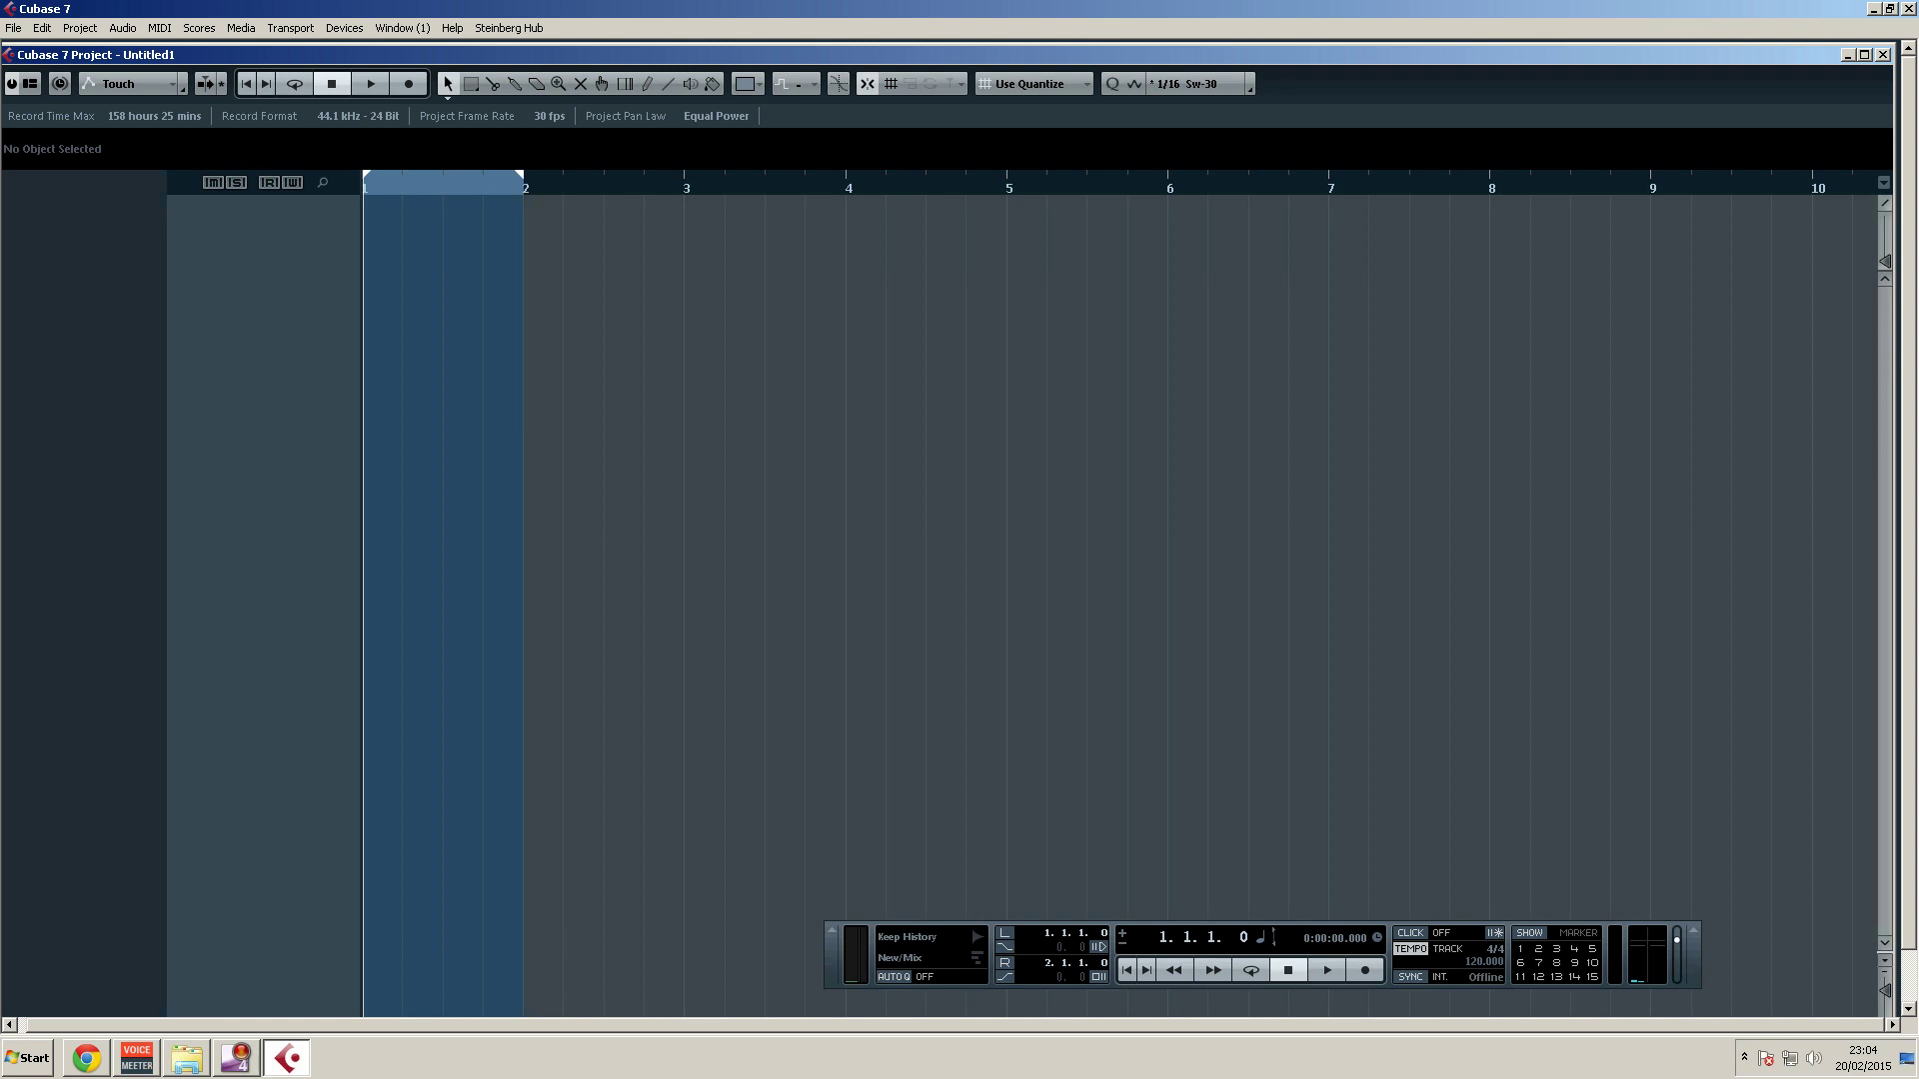
right_click(262, 232)
left_click(300, 246)
key("Return")
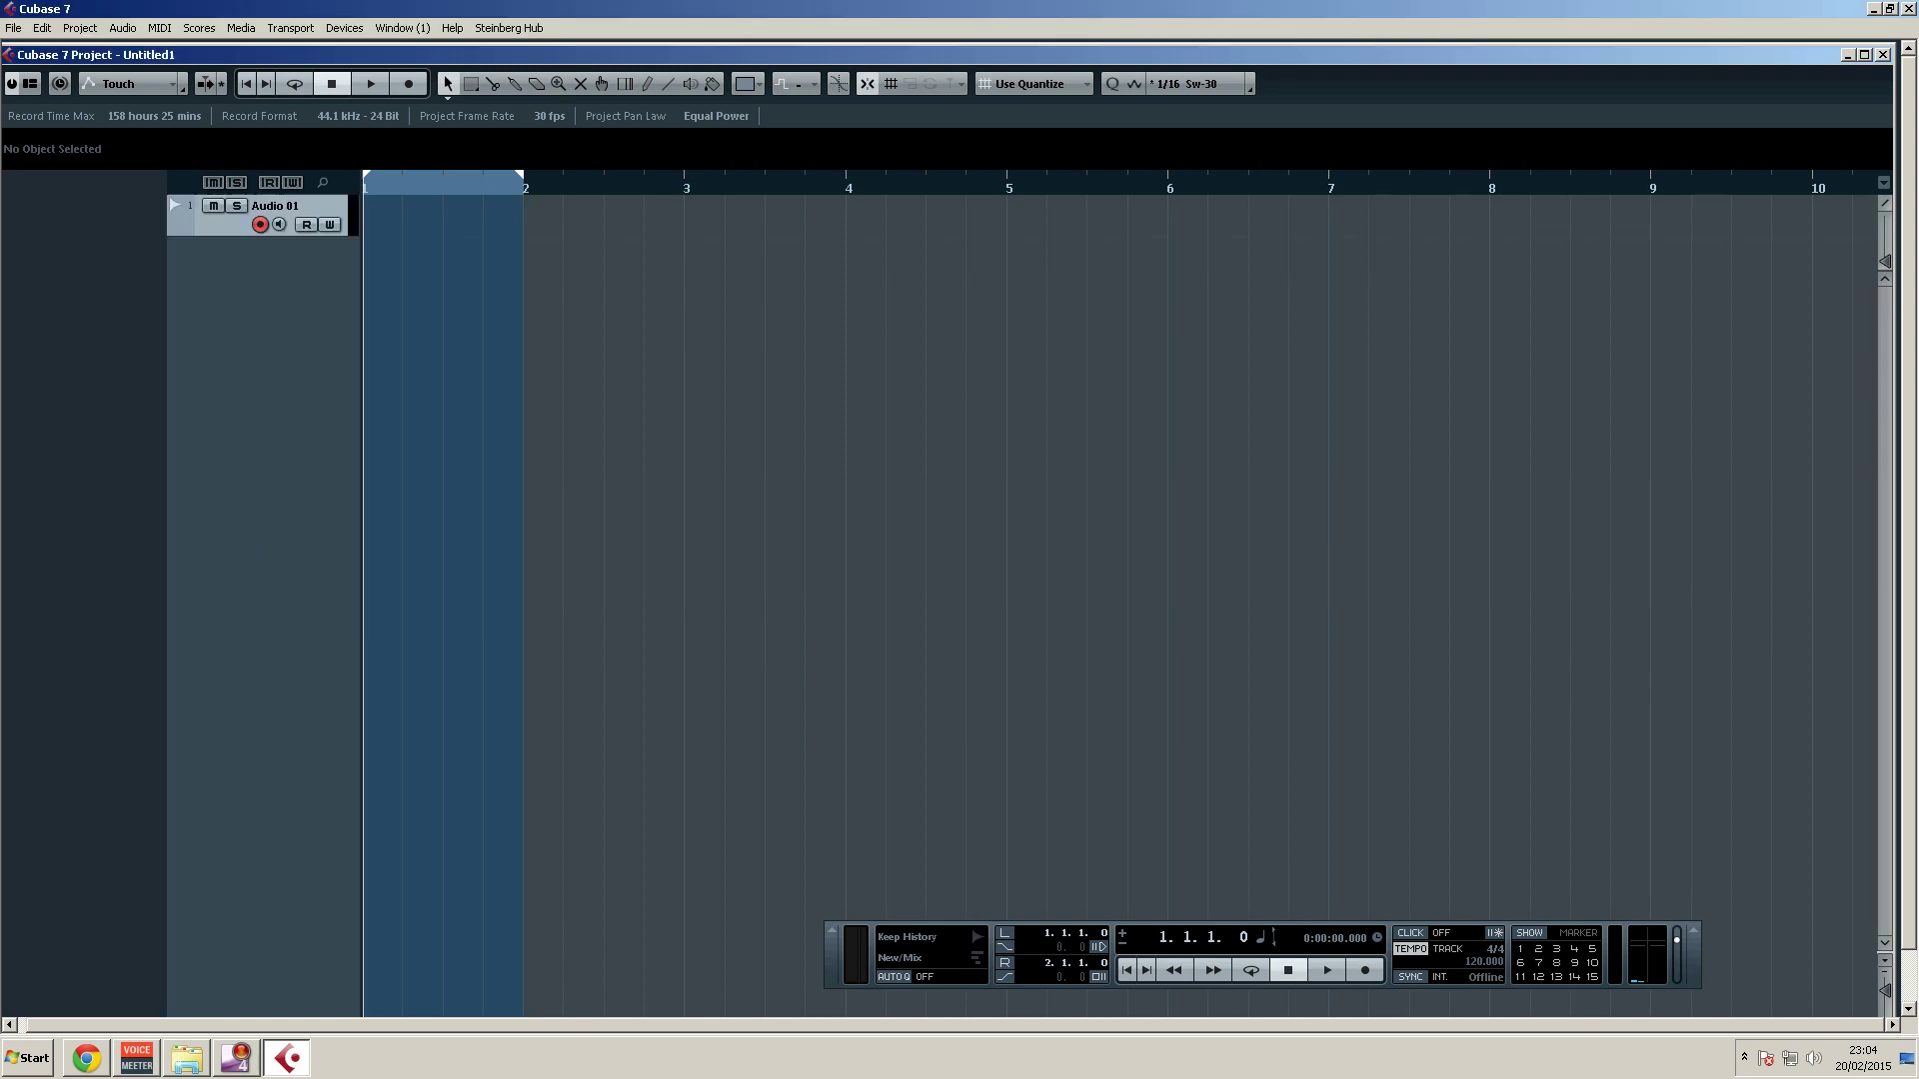
Import the drum loop Bh_Drloop_128_0001.rx2 with the default import options and extend the right locator to bar 3
key("alt+f")
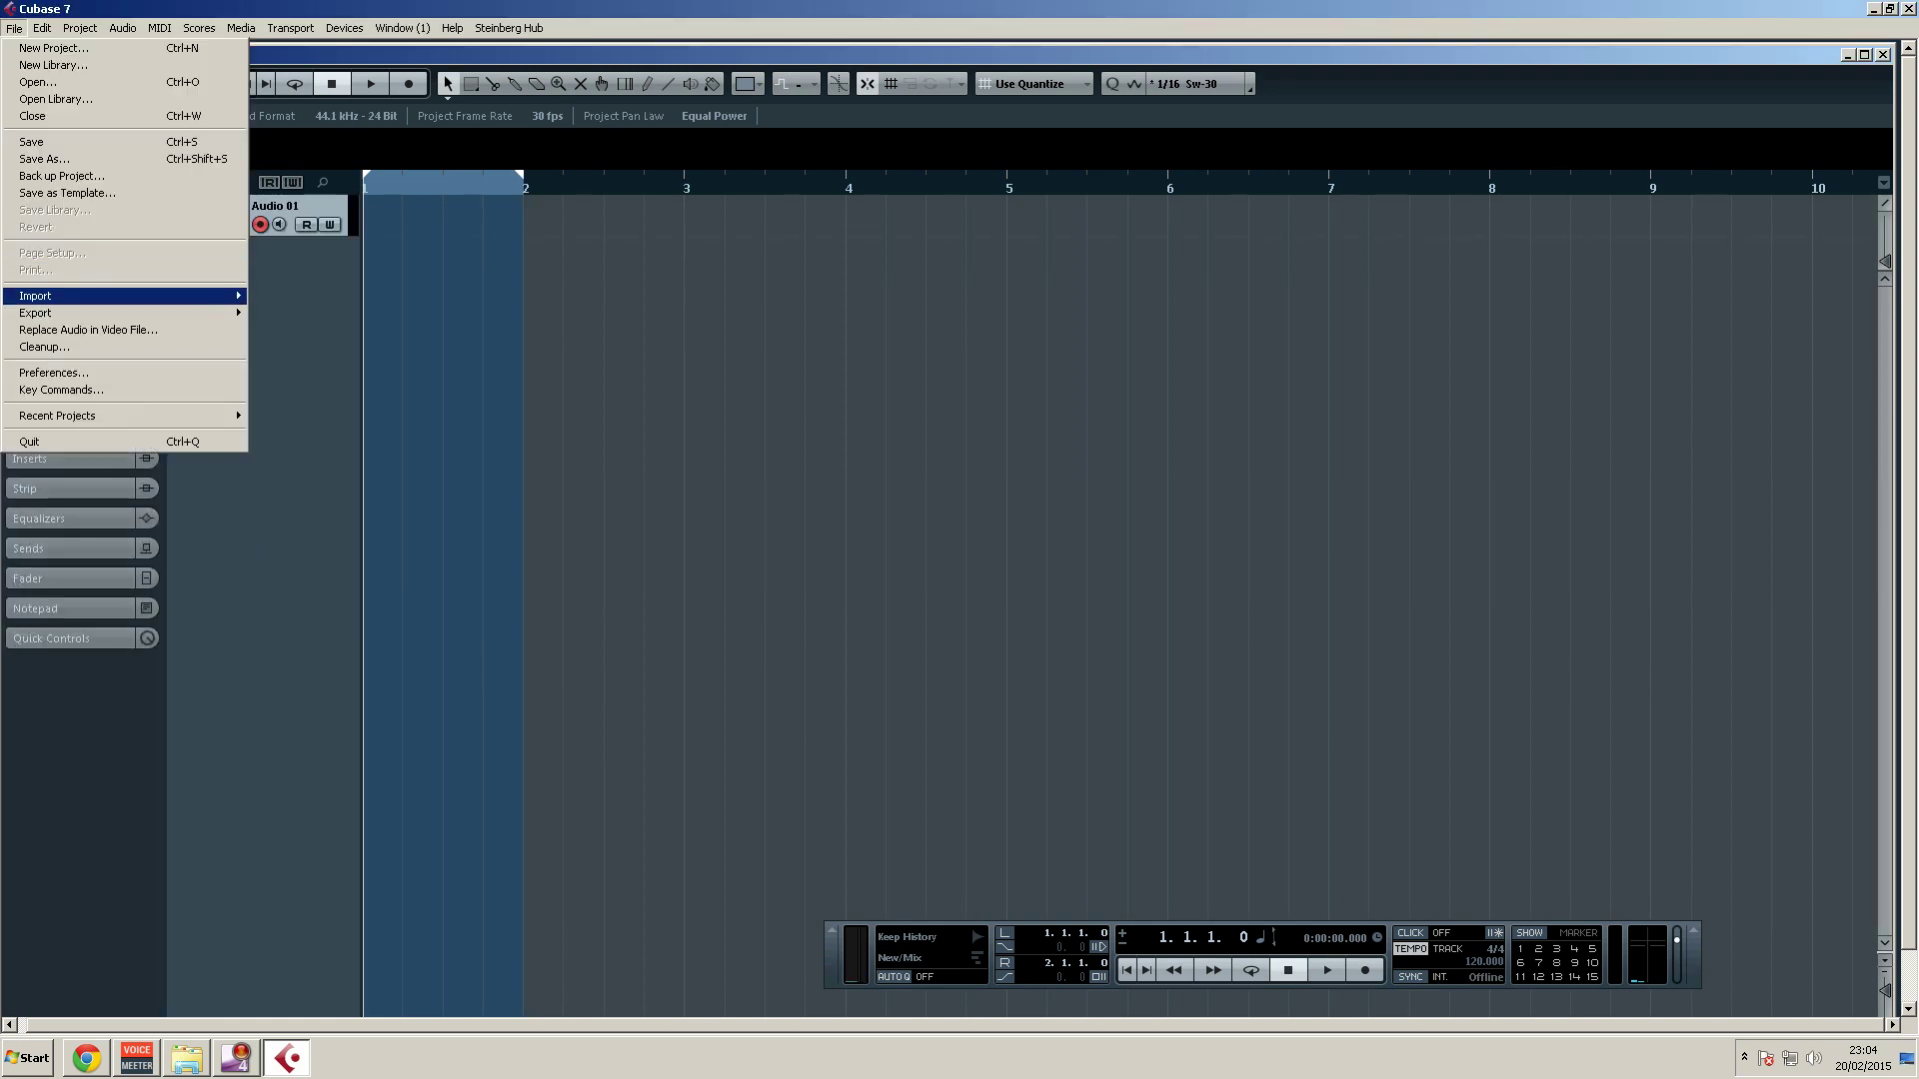
mouse_move(99, 295)
left_click(292, 295)
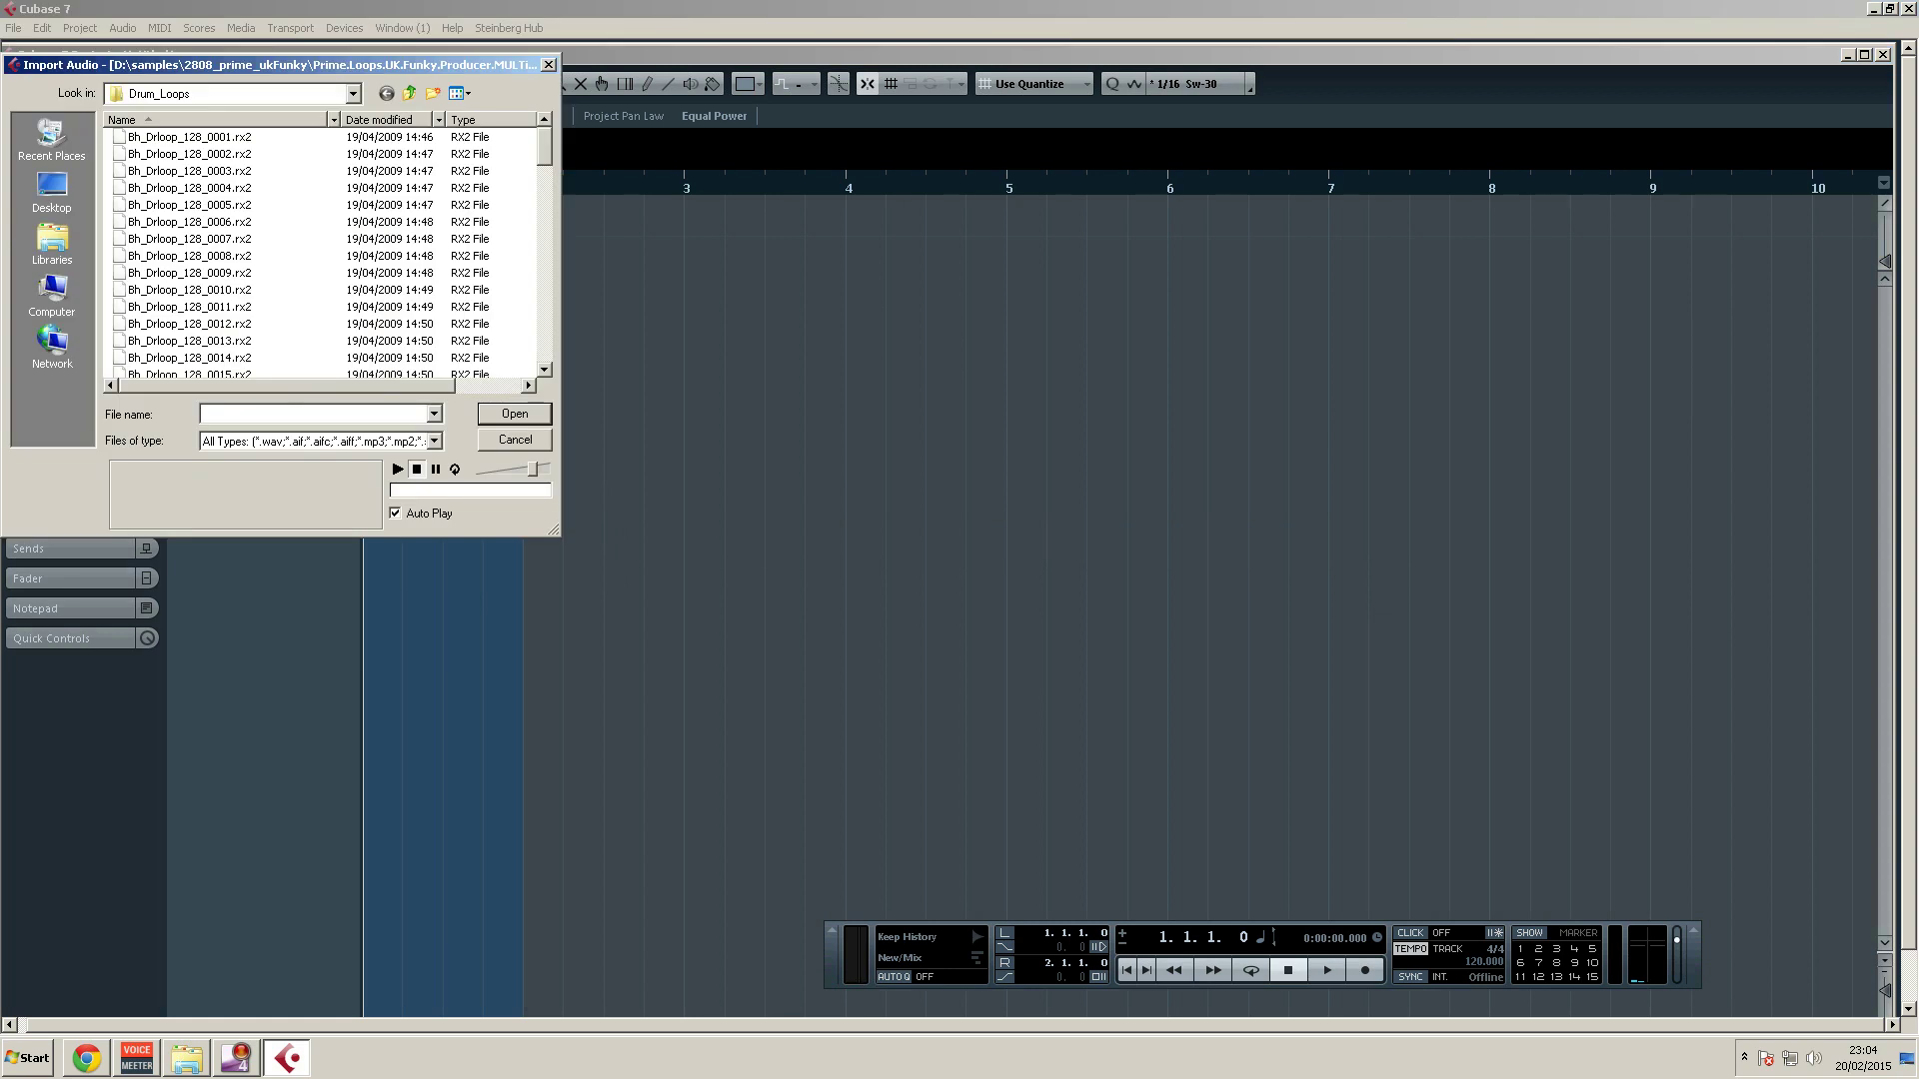
left_click(189, 136)
left_click(515, 414)
left_click(1033, 643)
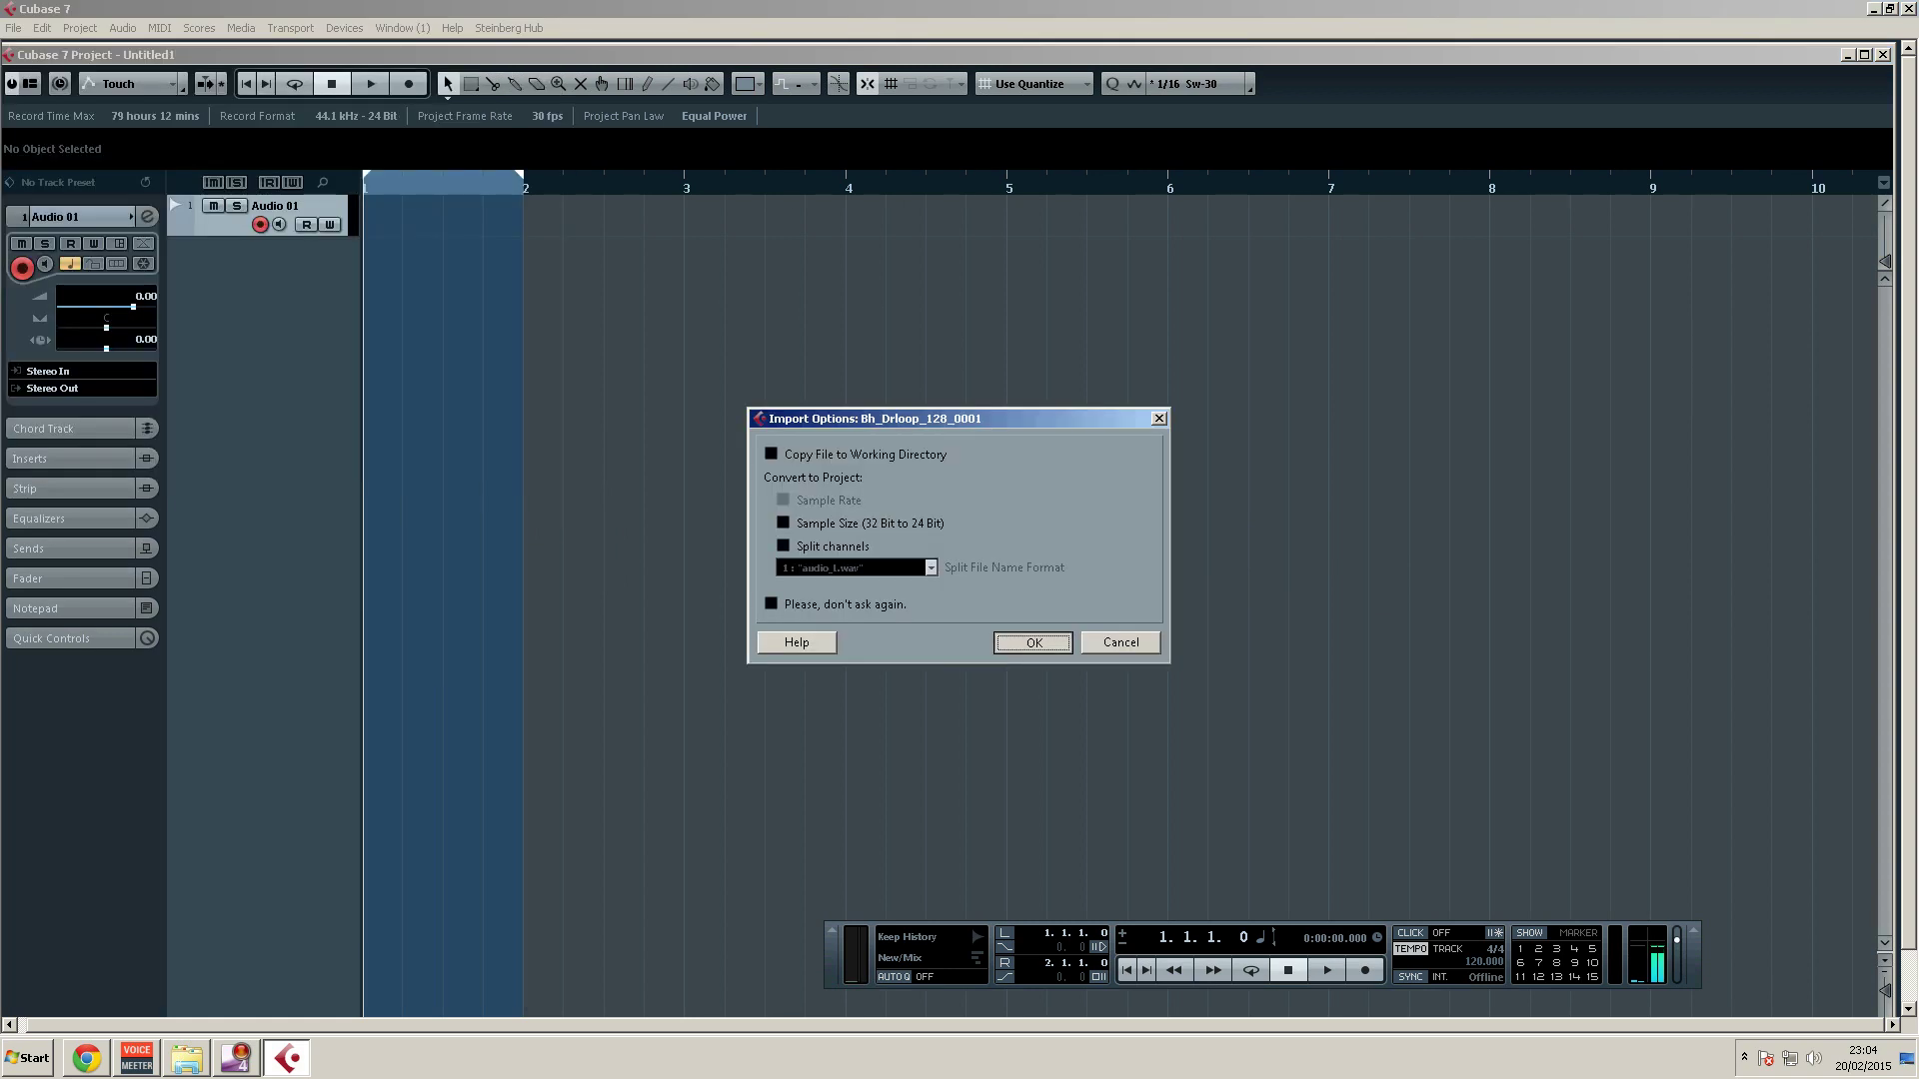
key("Return")
left_click_drag(520, 175, 683, 175)
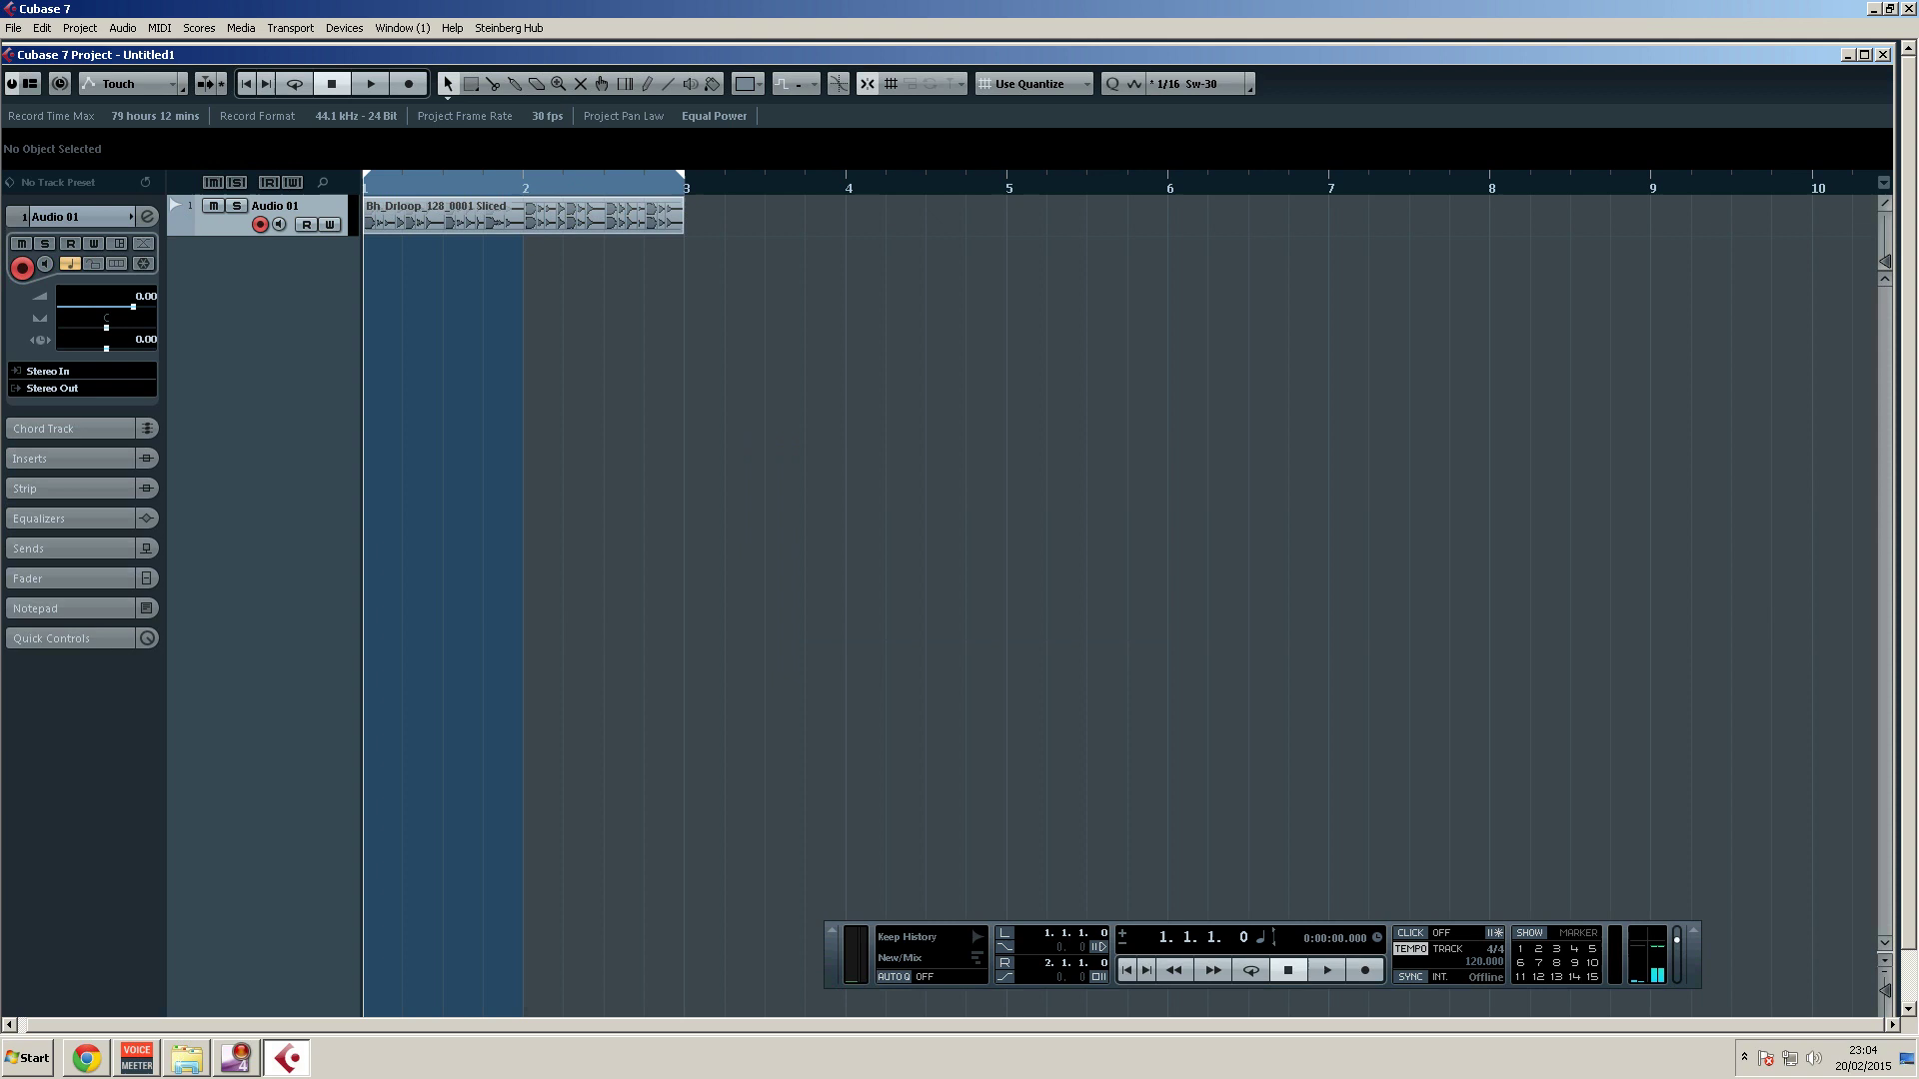
Import the audio file Music_Loop_128bpm_001_Cmaj from the REX folder of Music_Loops_128Bpm with the default import options
key("alt+f")
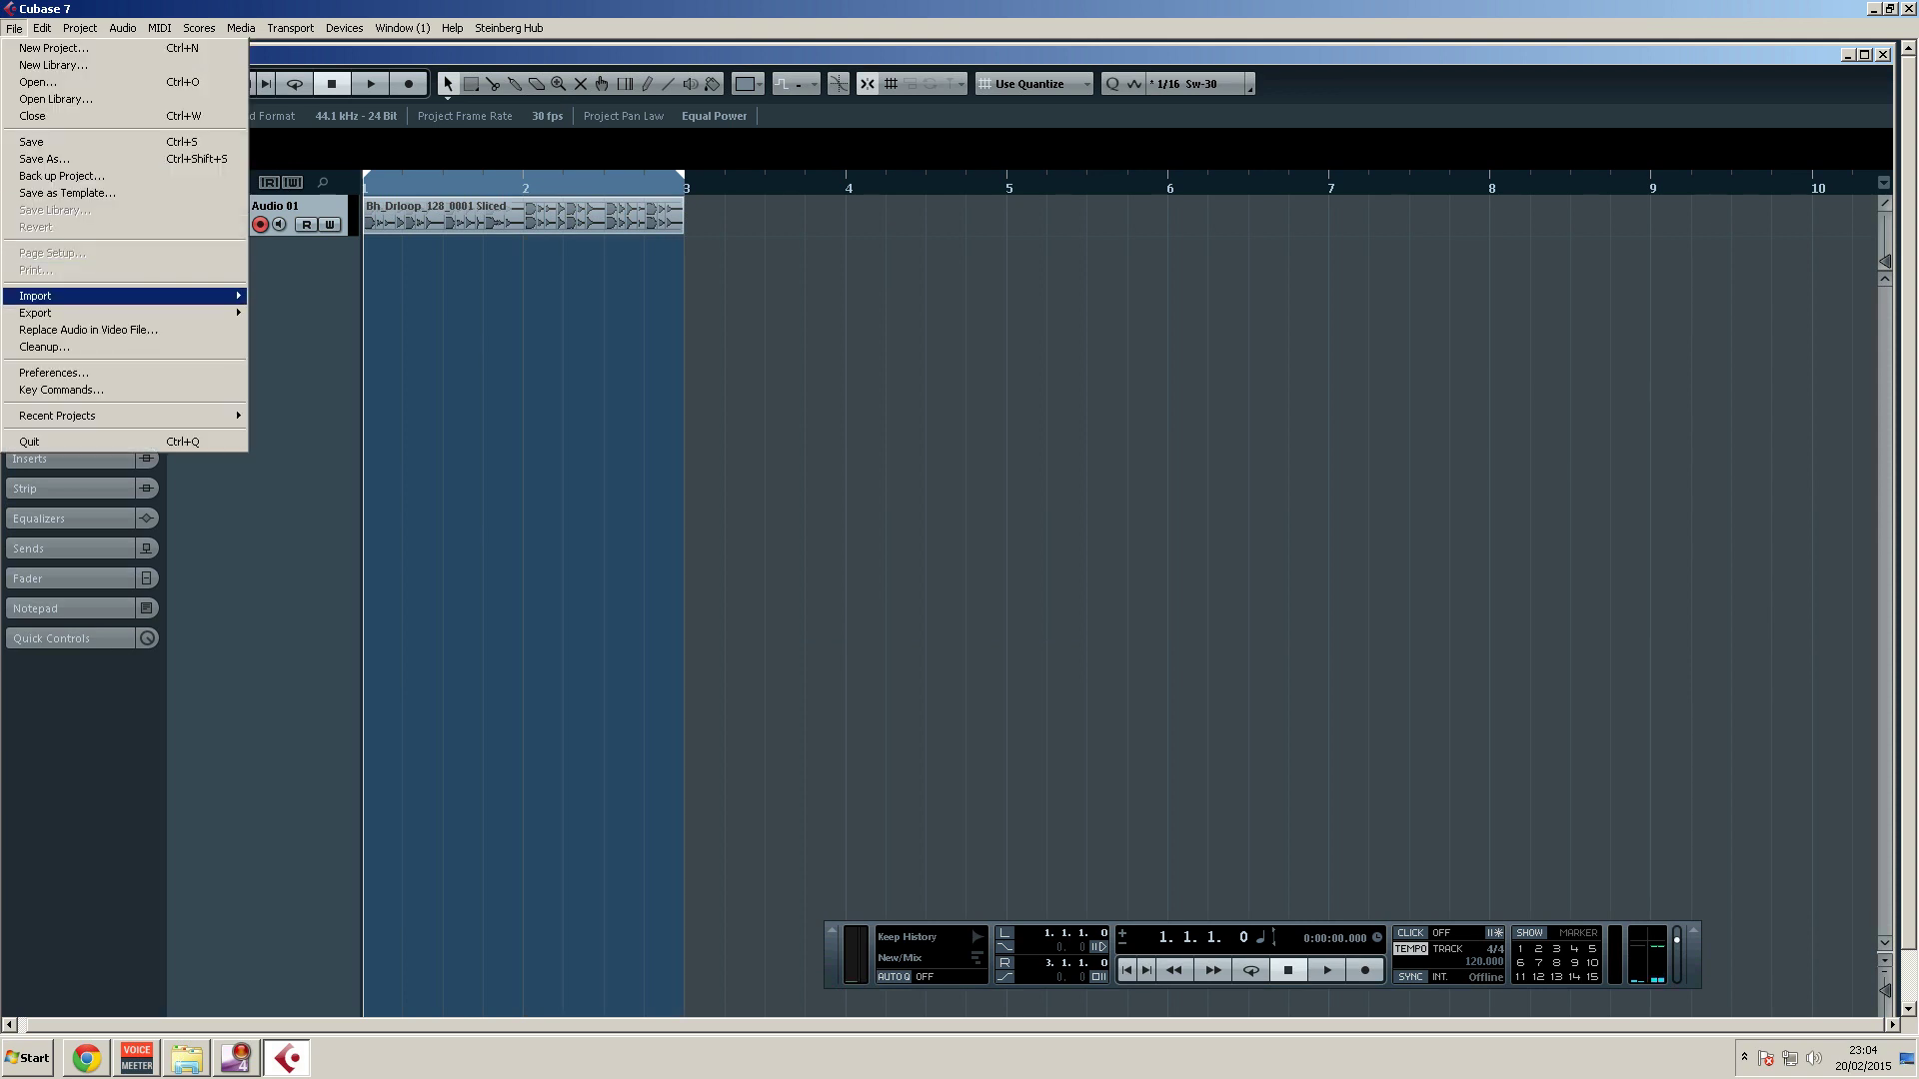
key("Right")
key("Down")
key("Return")
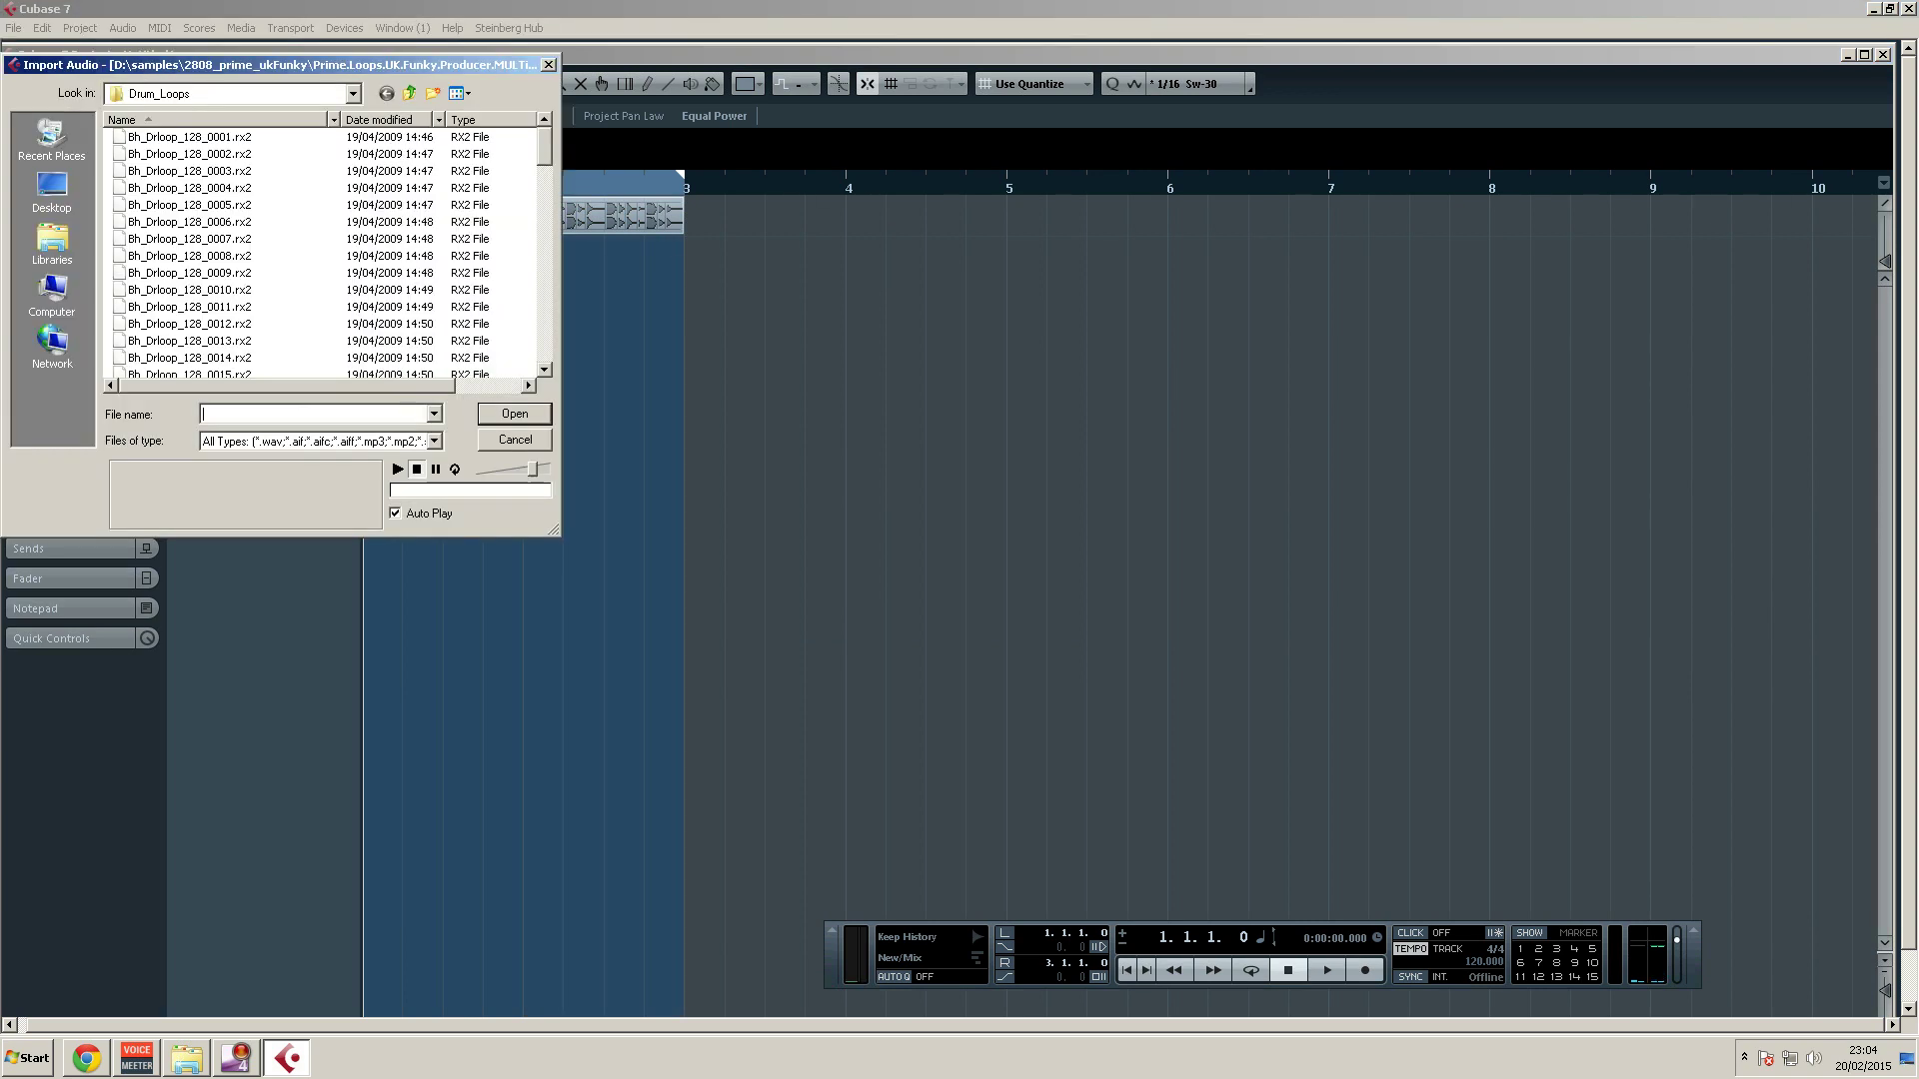
left_click(410, 92)
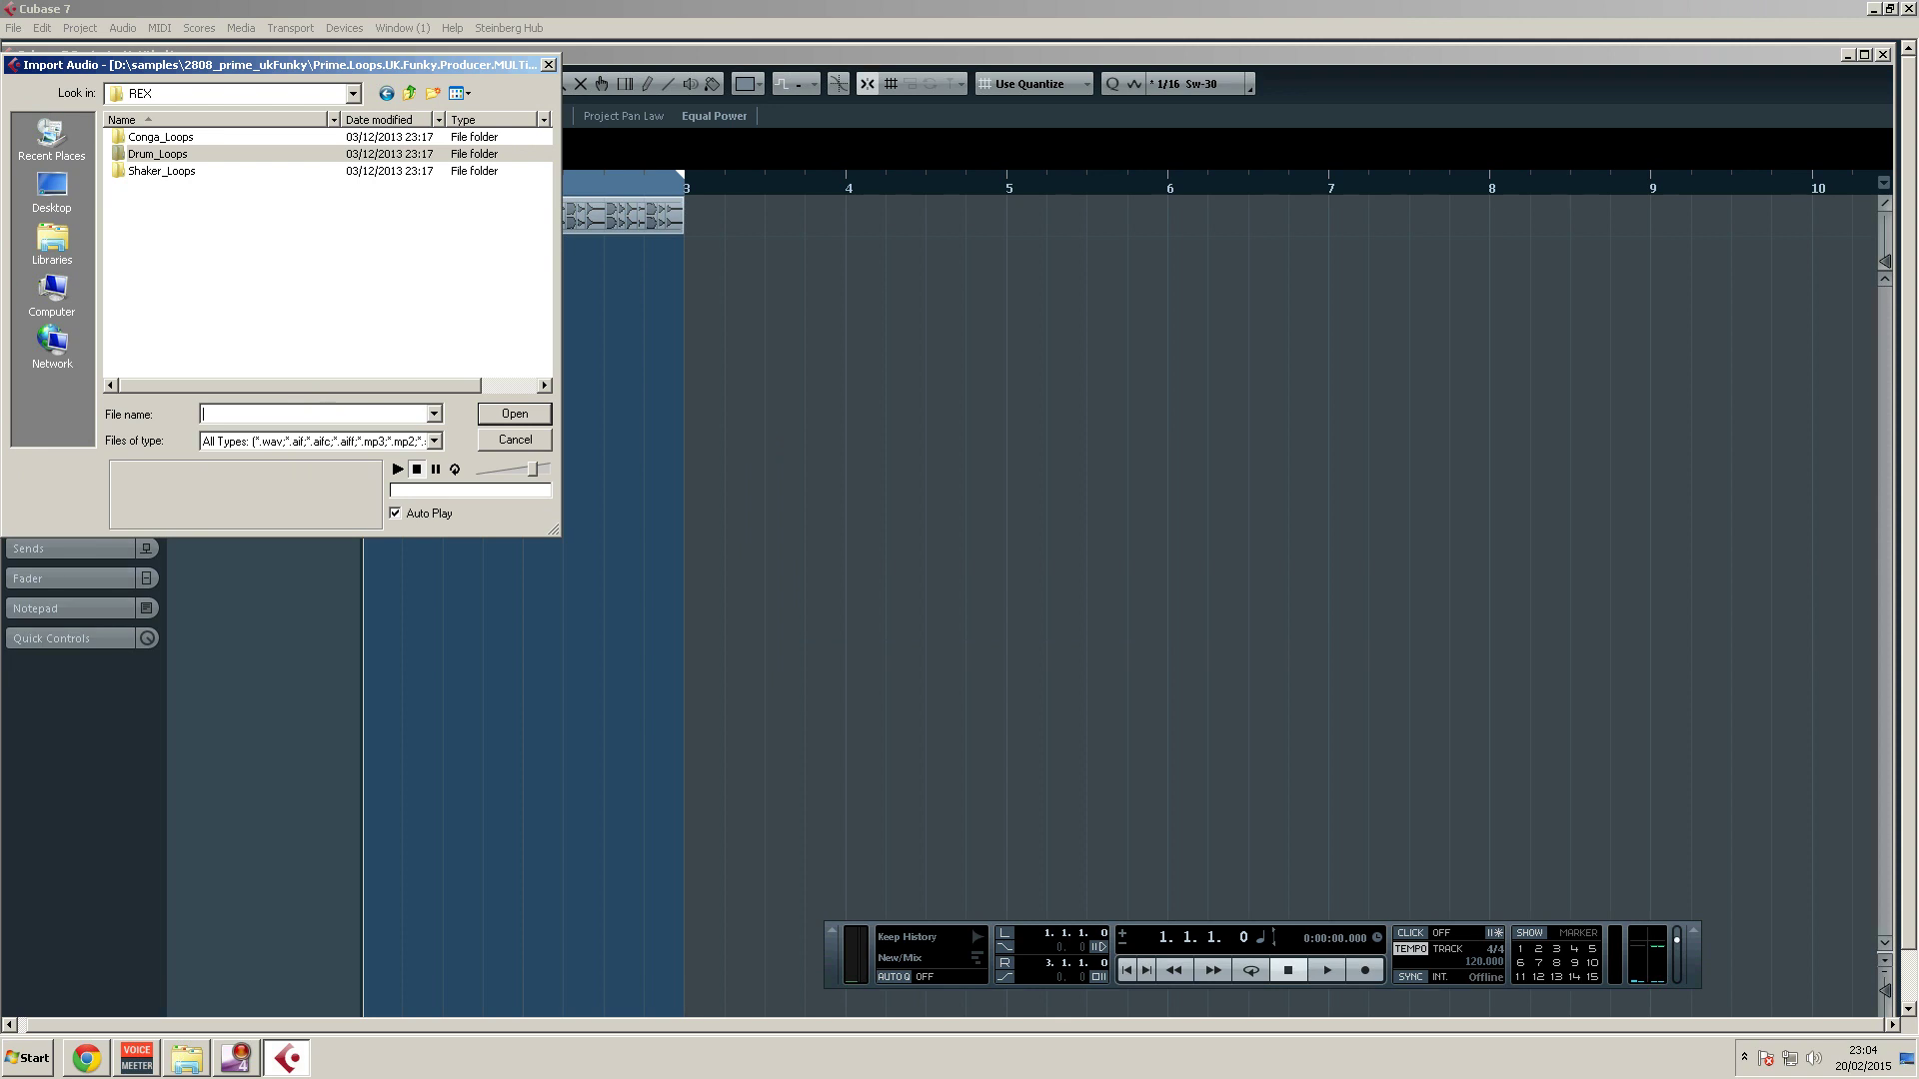
left_click(408, 92)
left_click(409, 91)
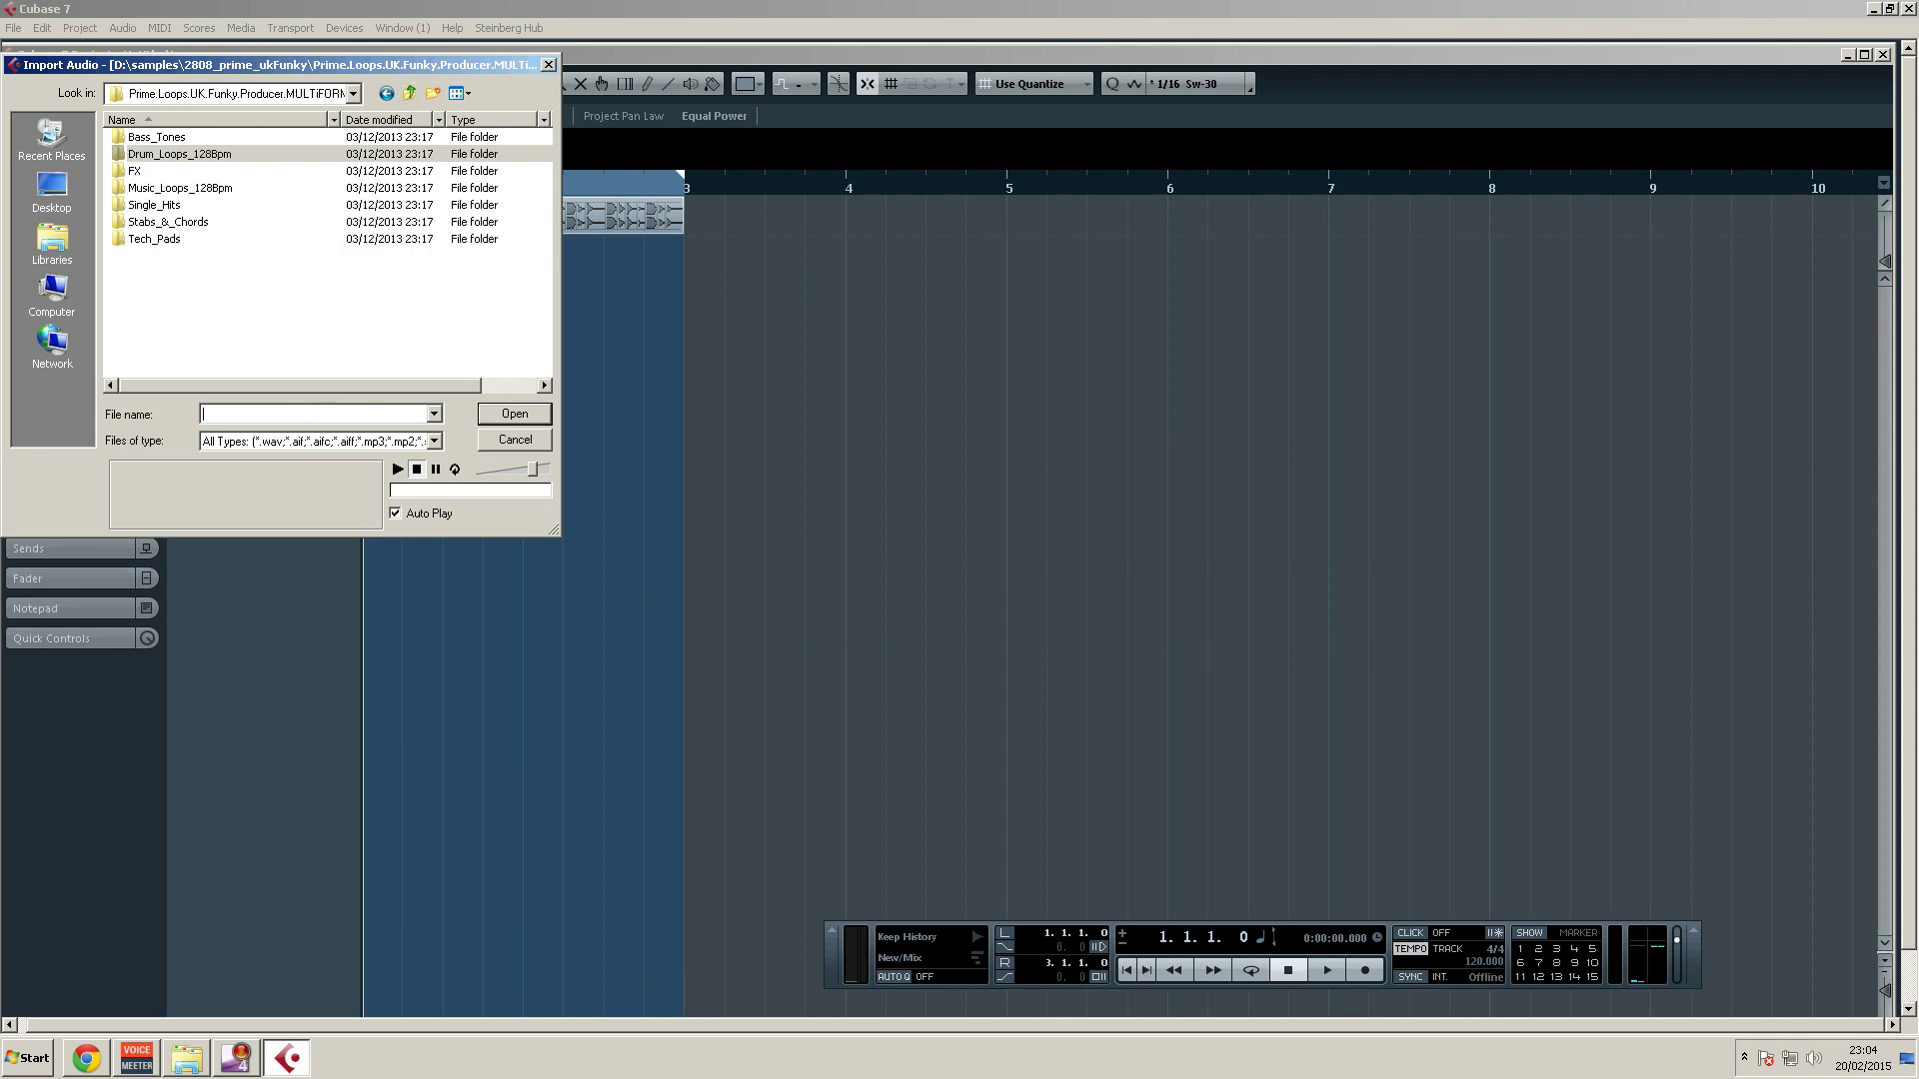
double_click(180, 188)
double_click(138, 154)
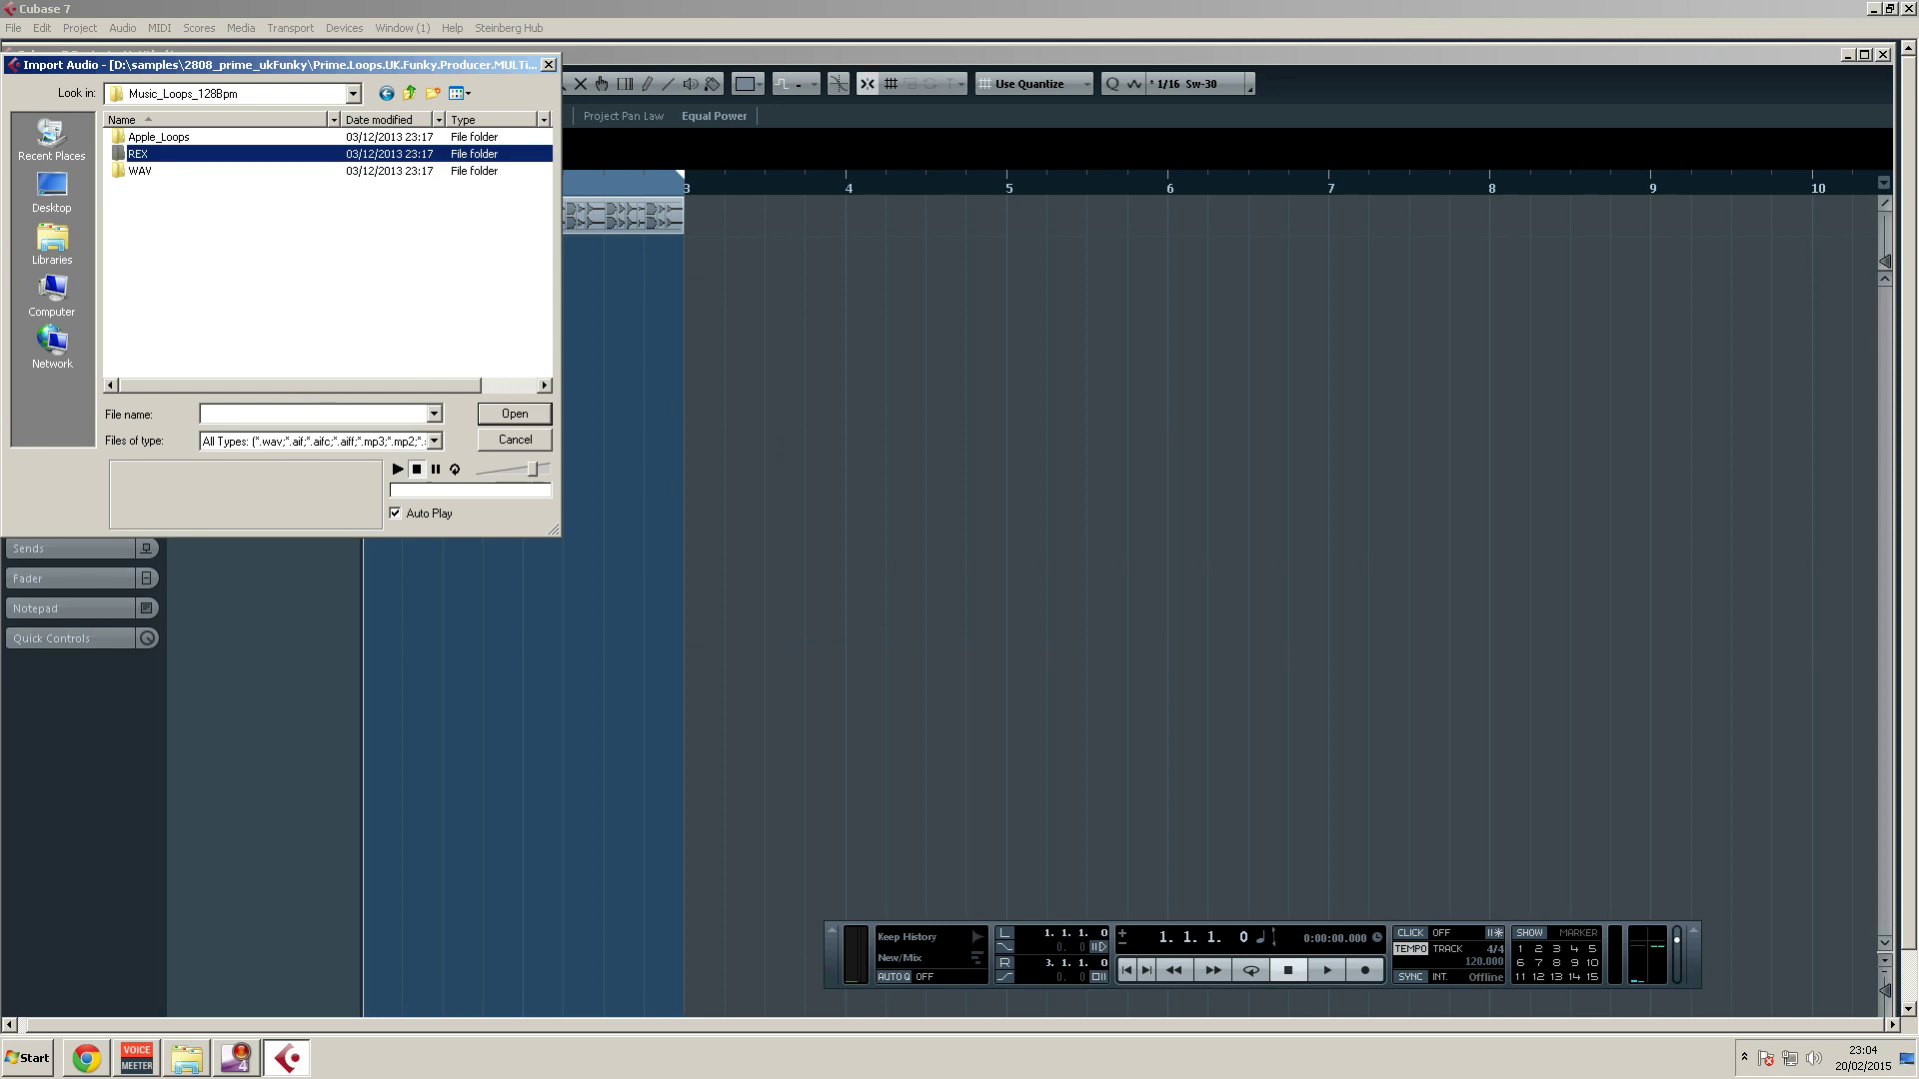
left_click(214, 137)
left_click(515, 413)
key("Return")
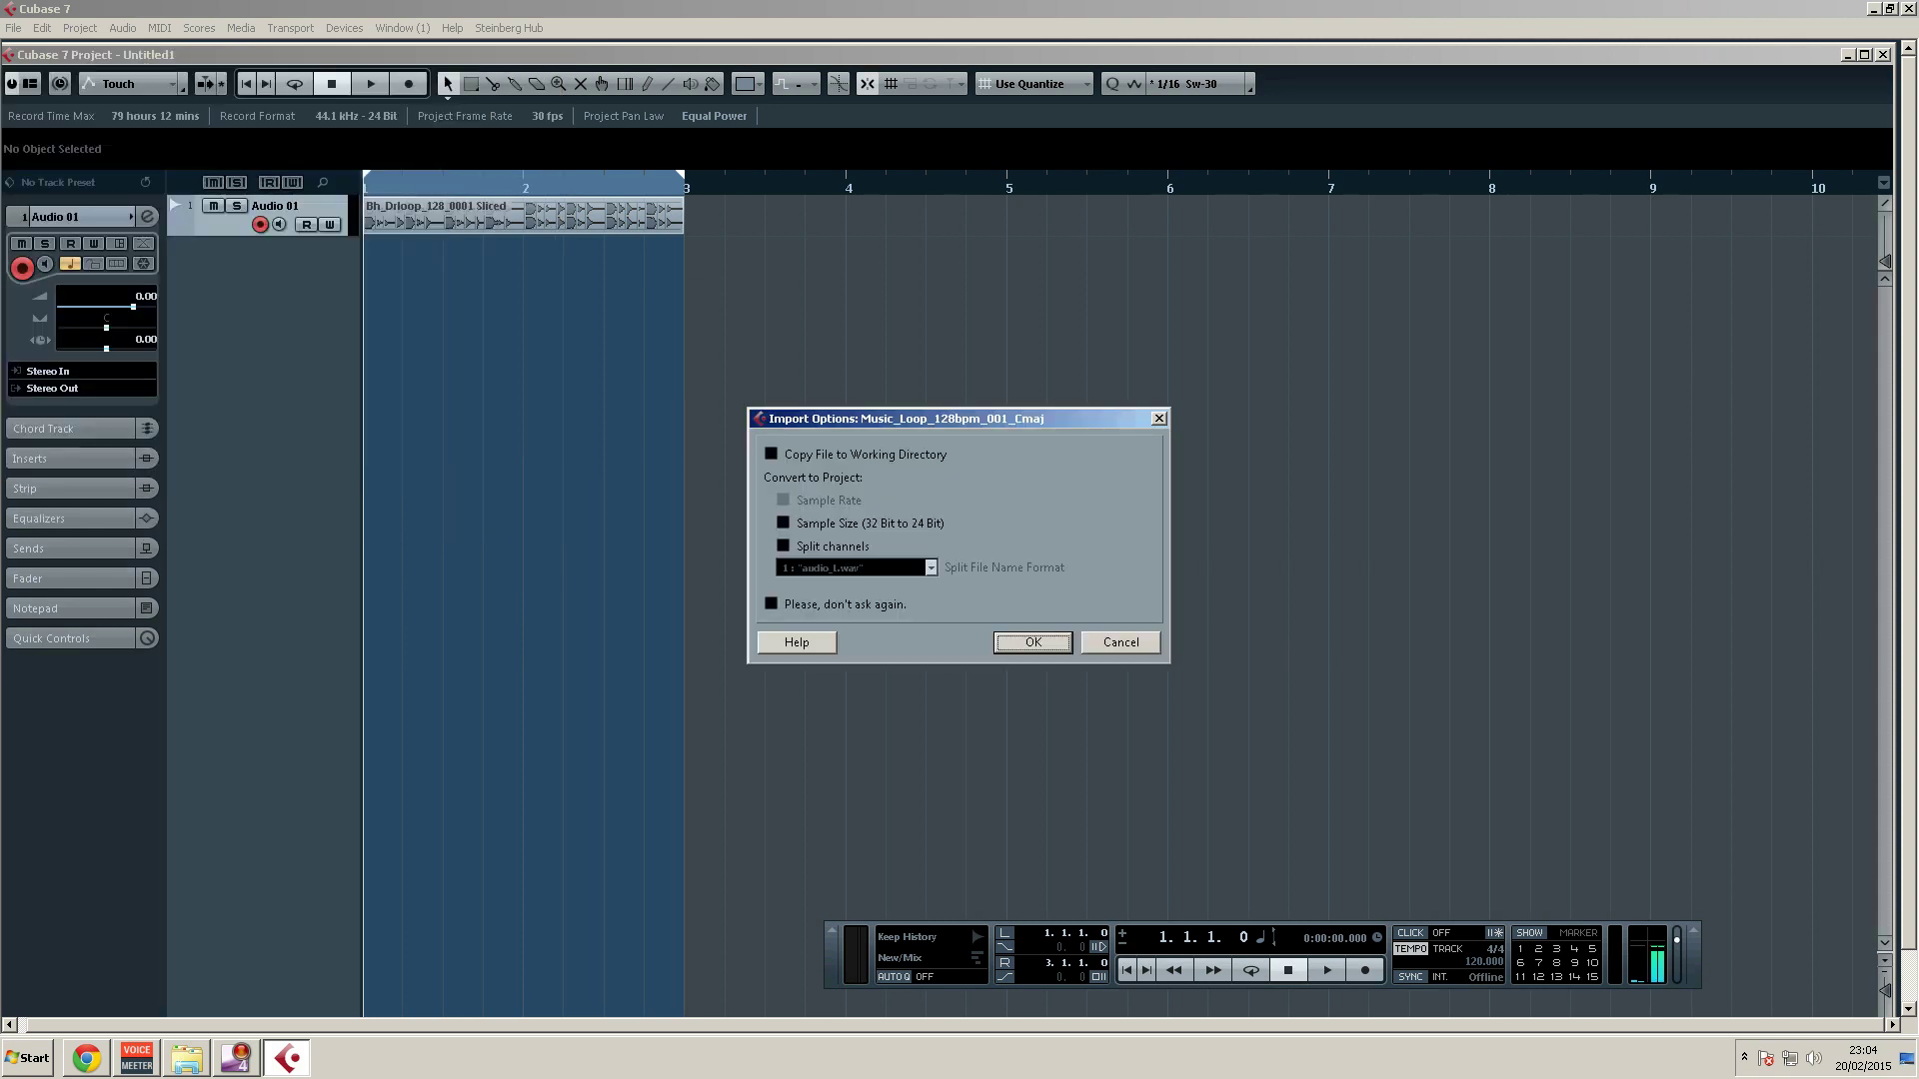
key("Return")
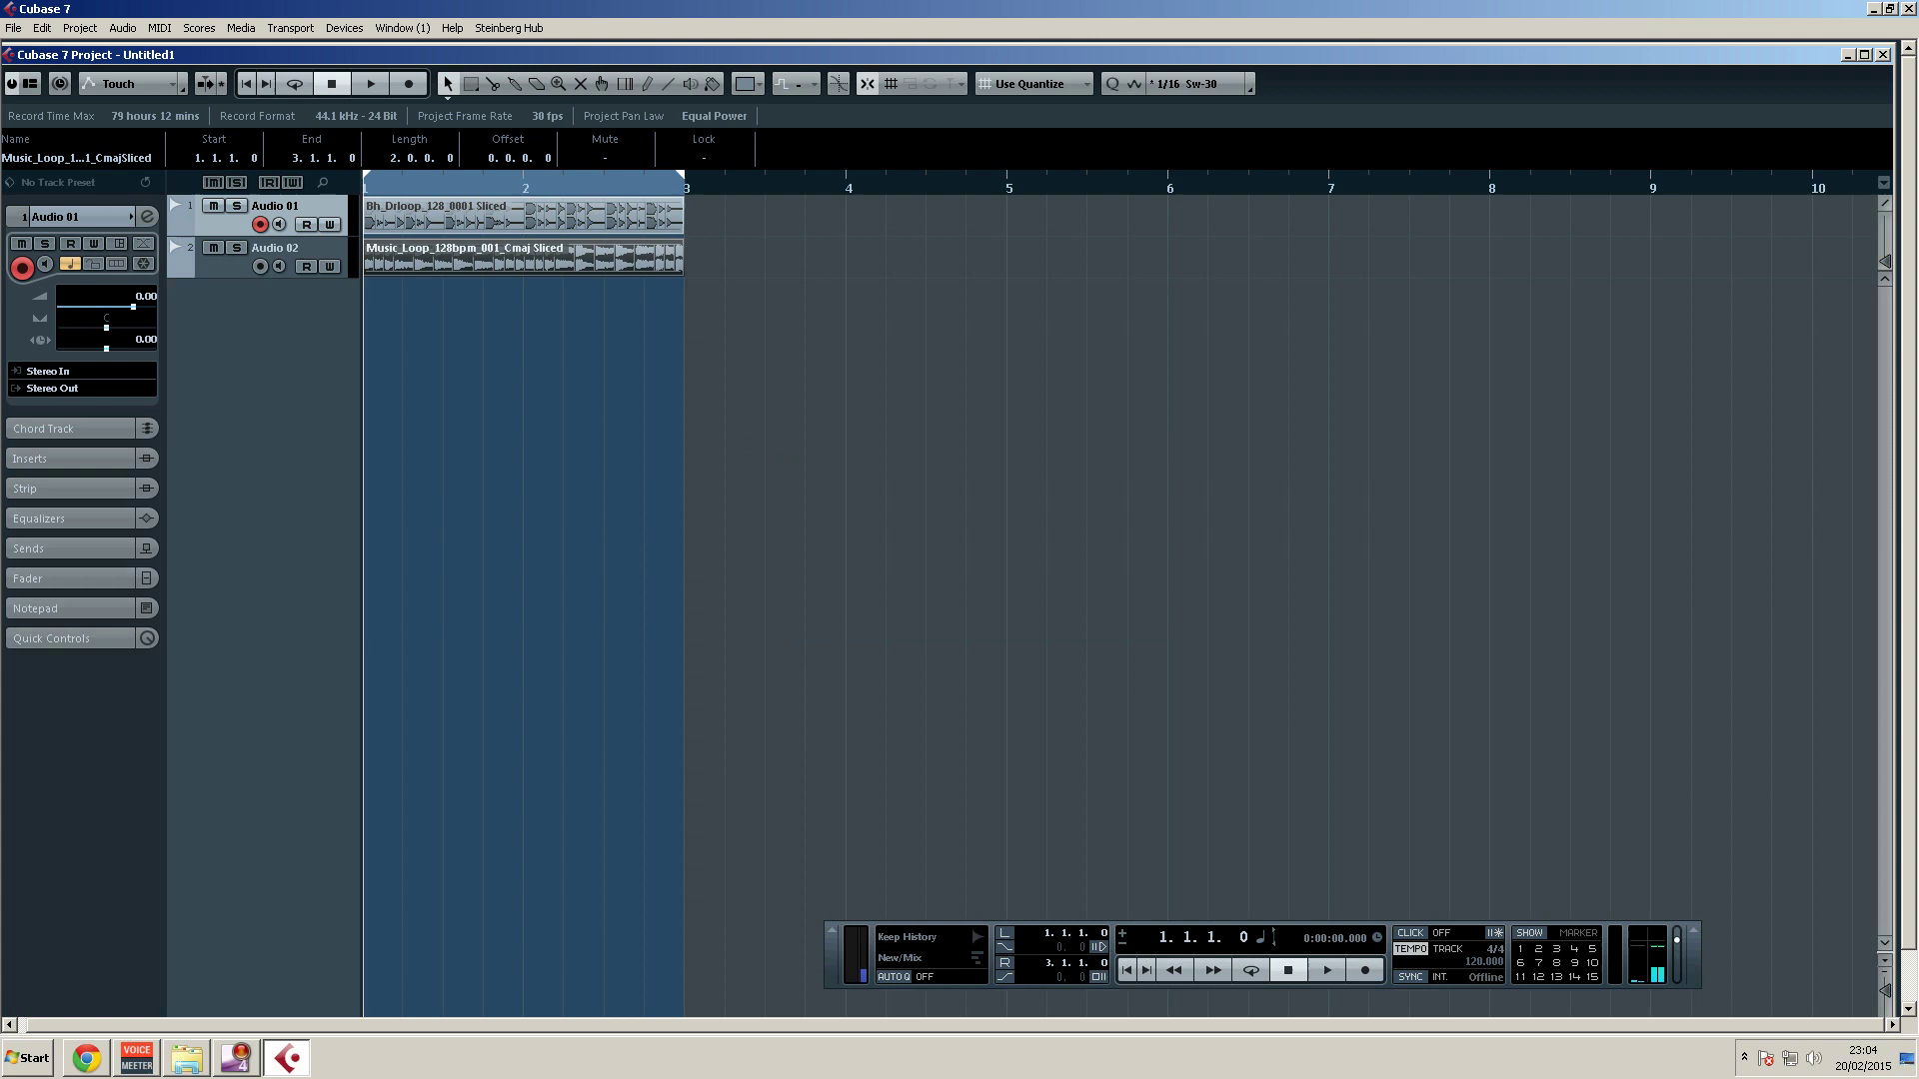
Play back both loops briefly and save the project as 1 in the "ericuk project" folder
key("space")
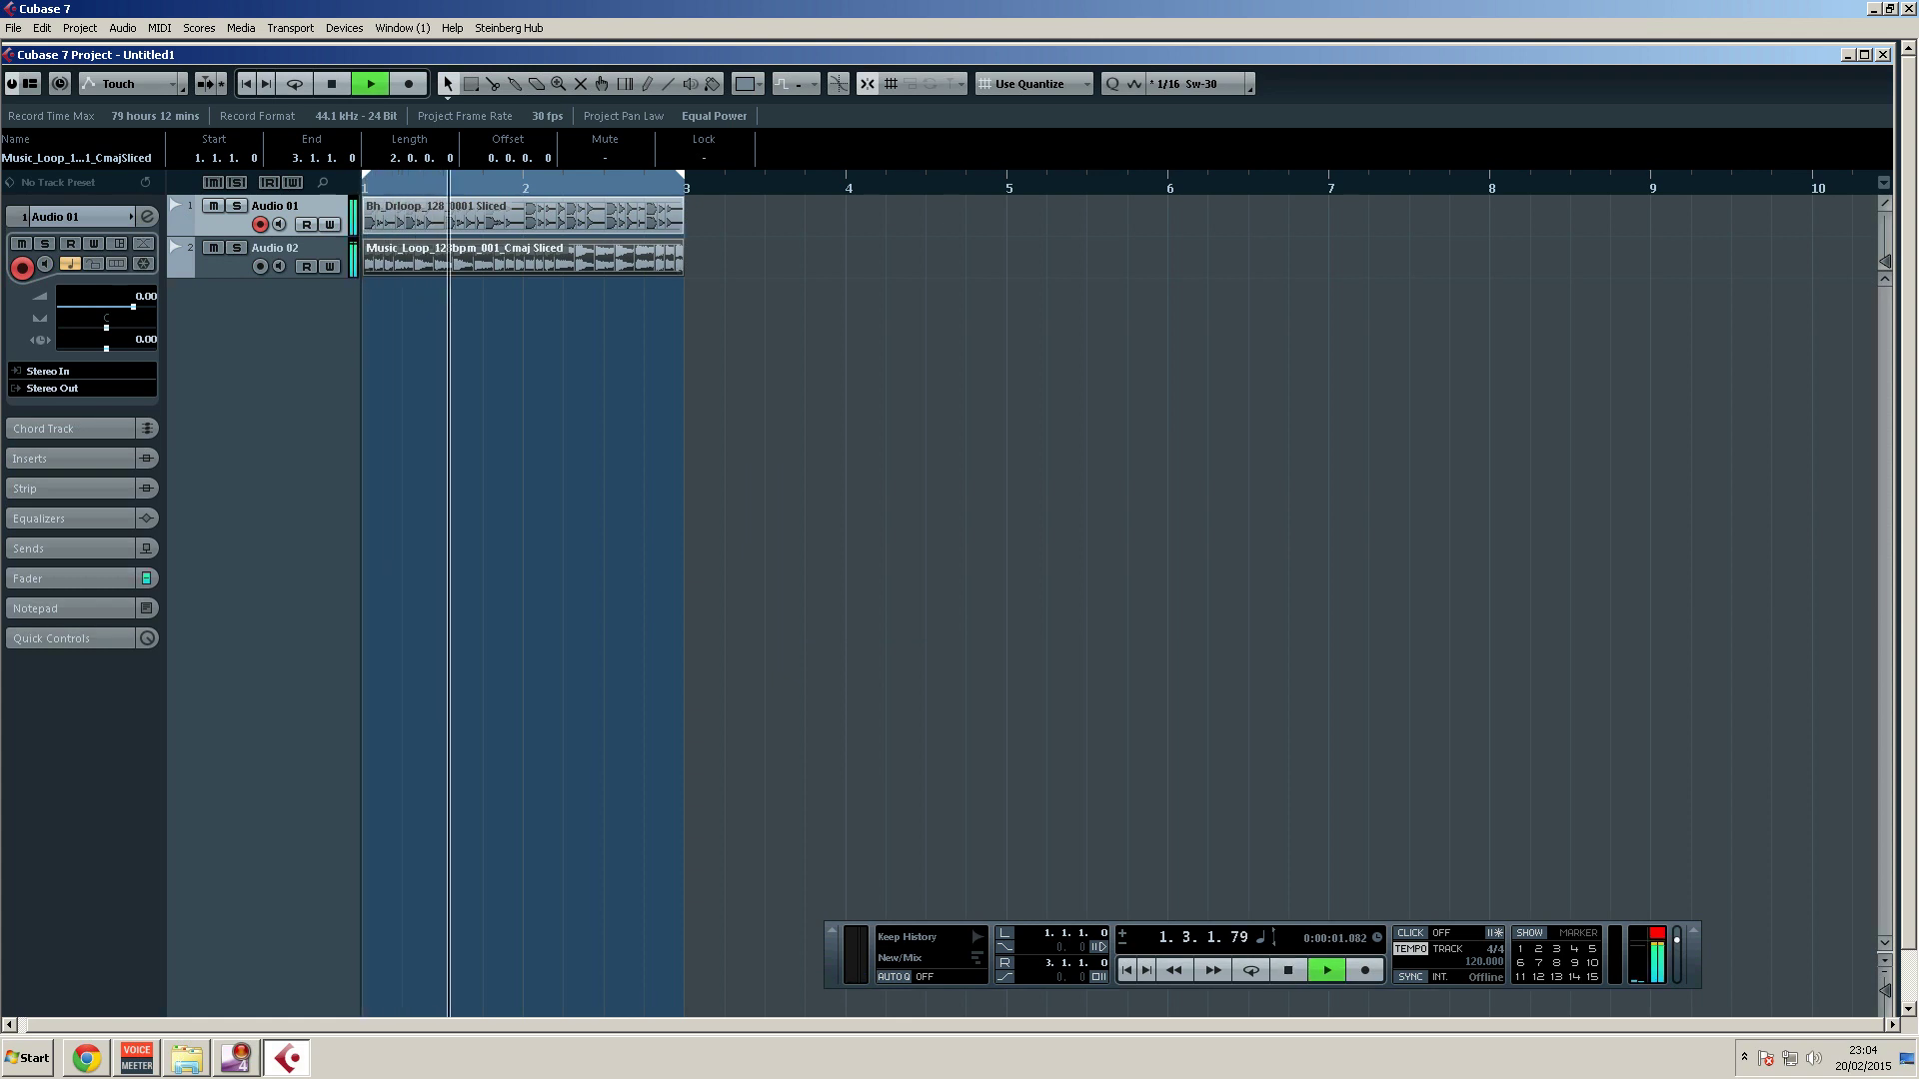
key("space")
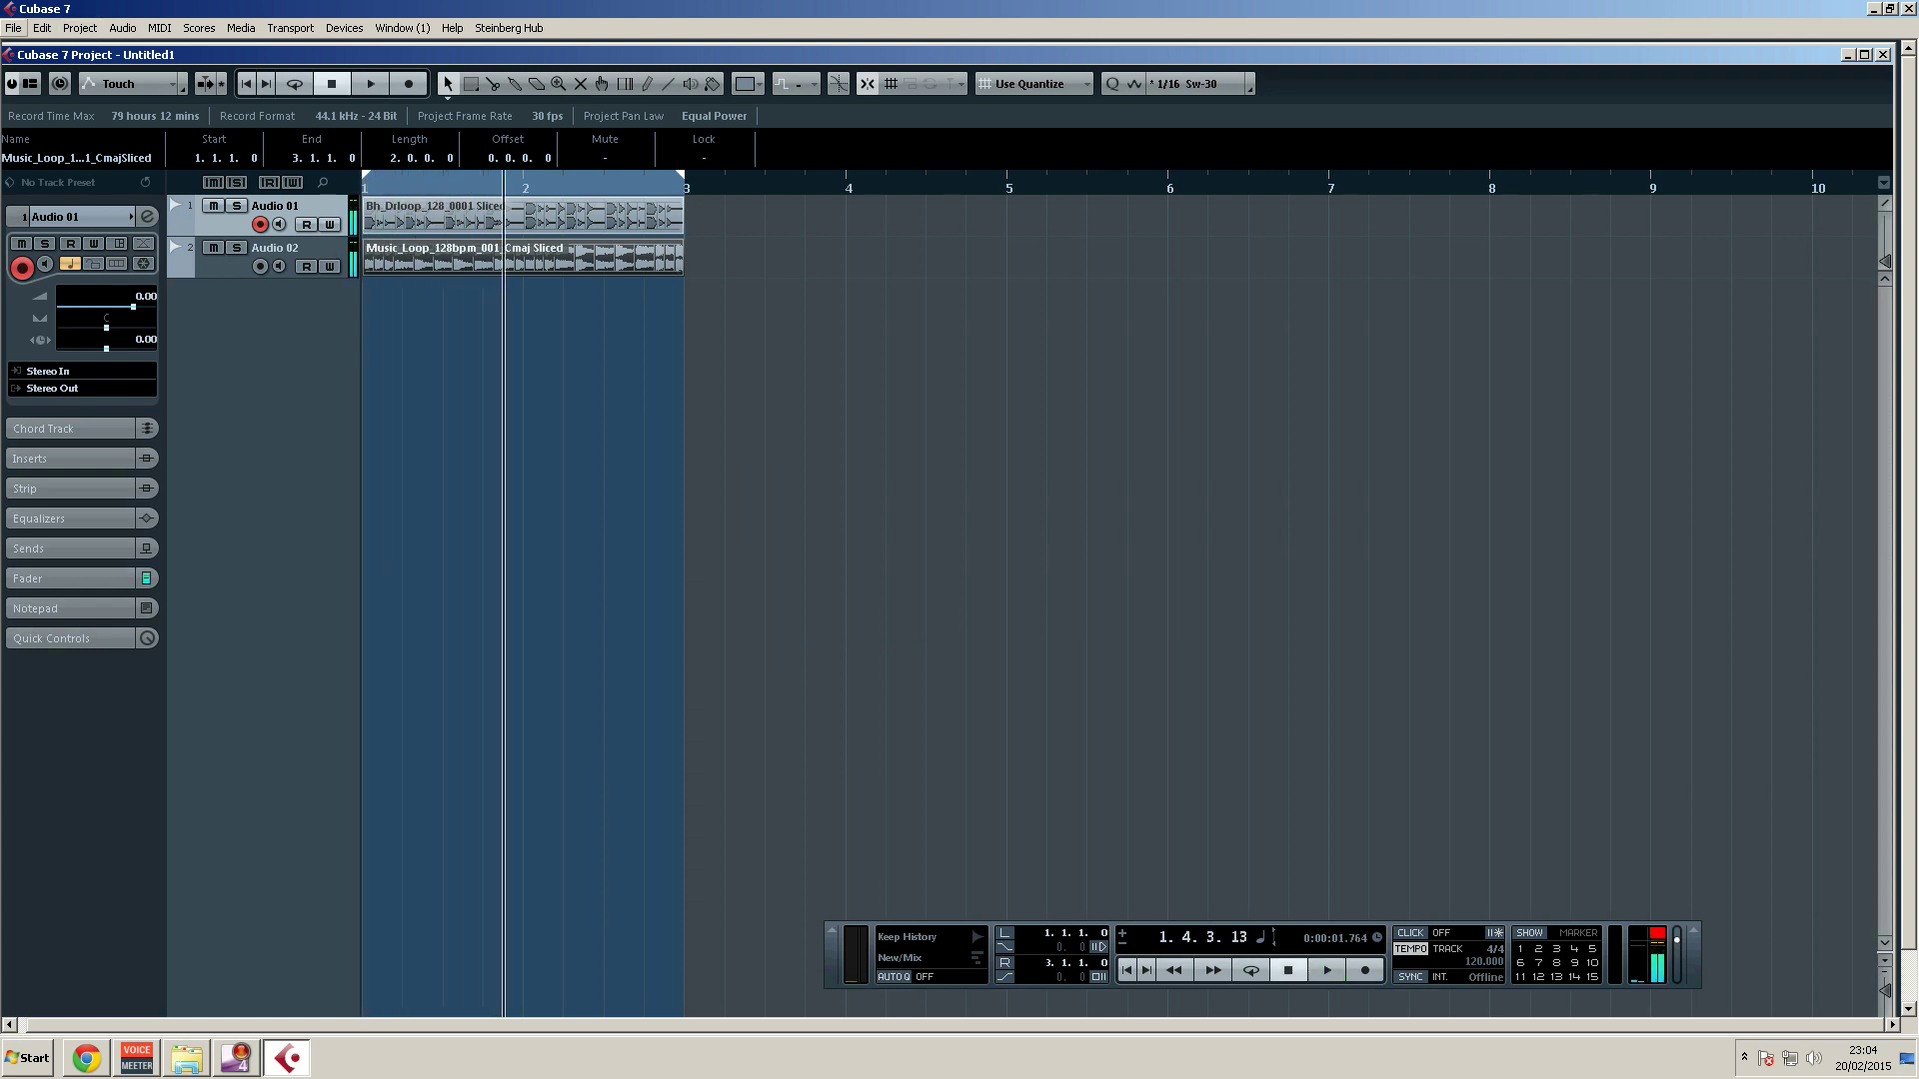
key("alt+f")
key("Return")
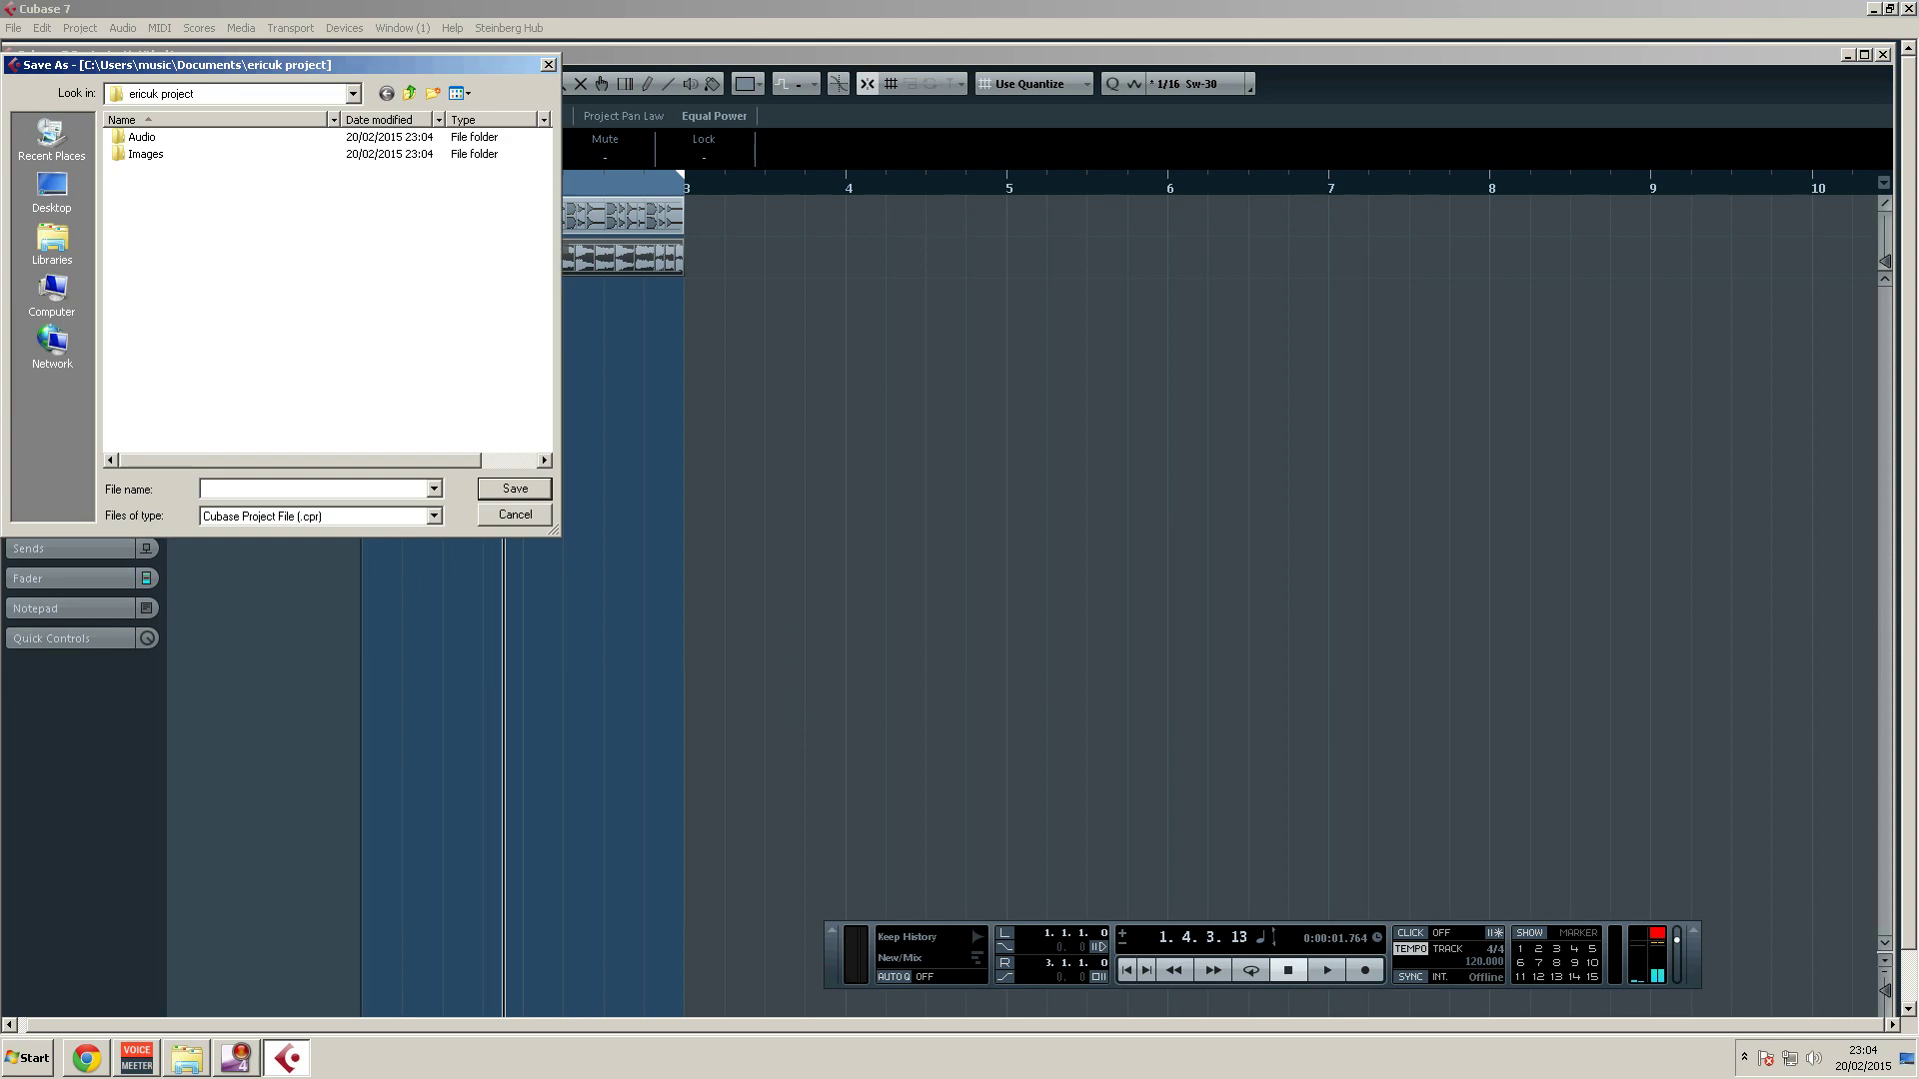
key("Return")
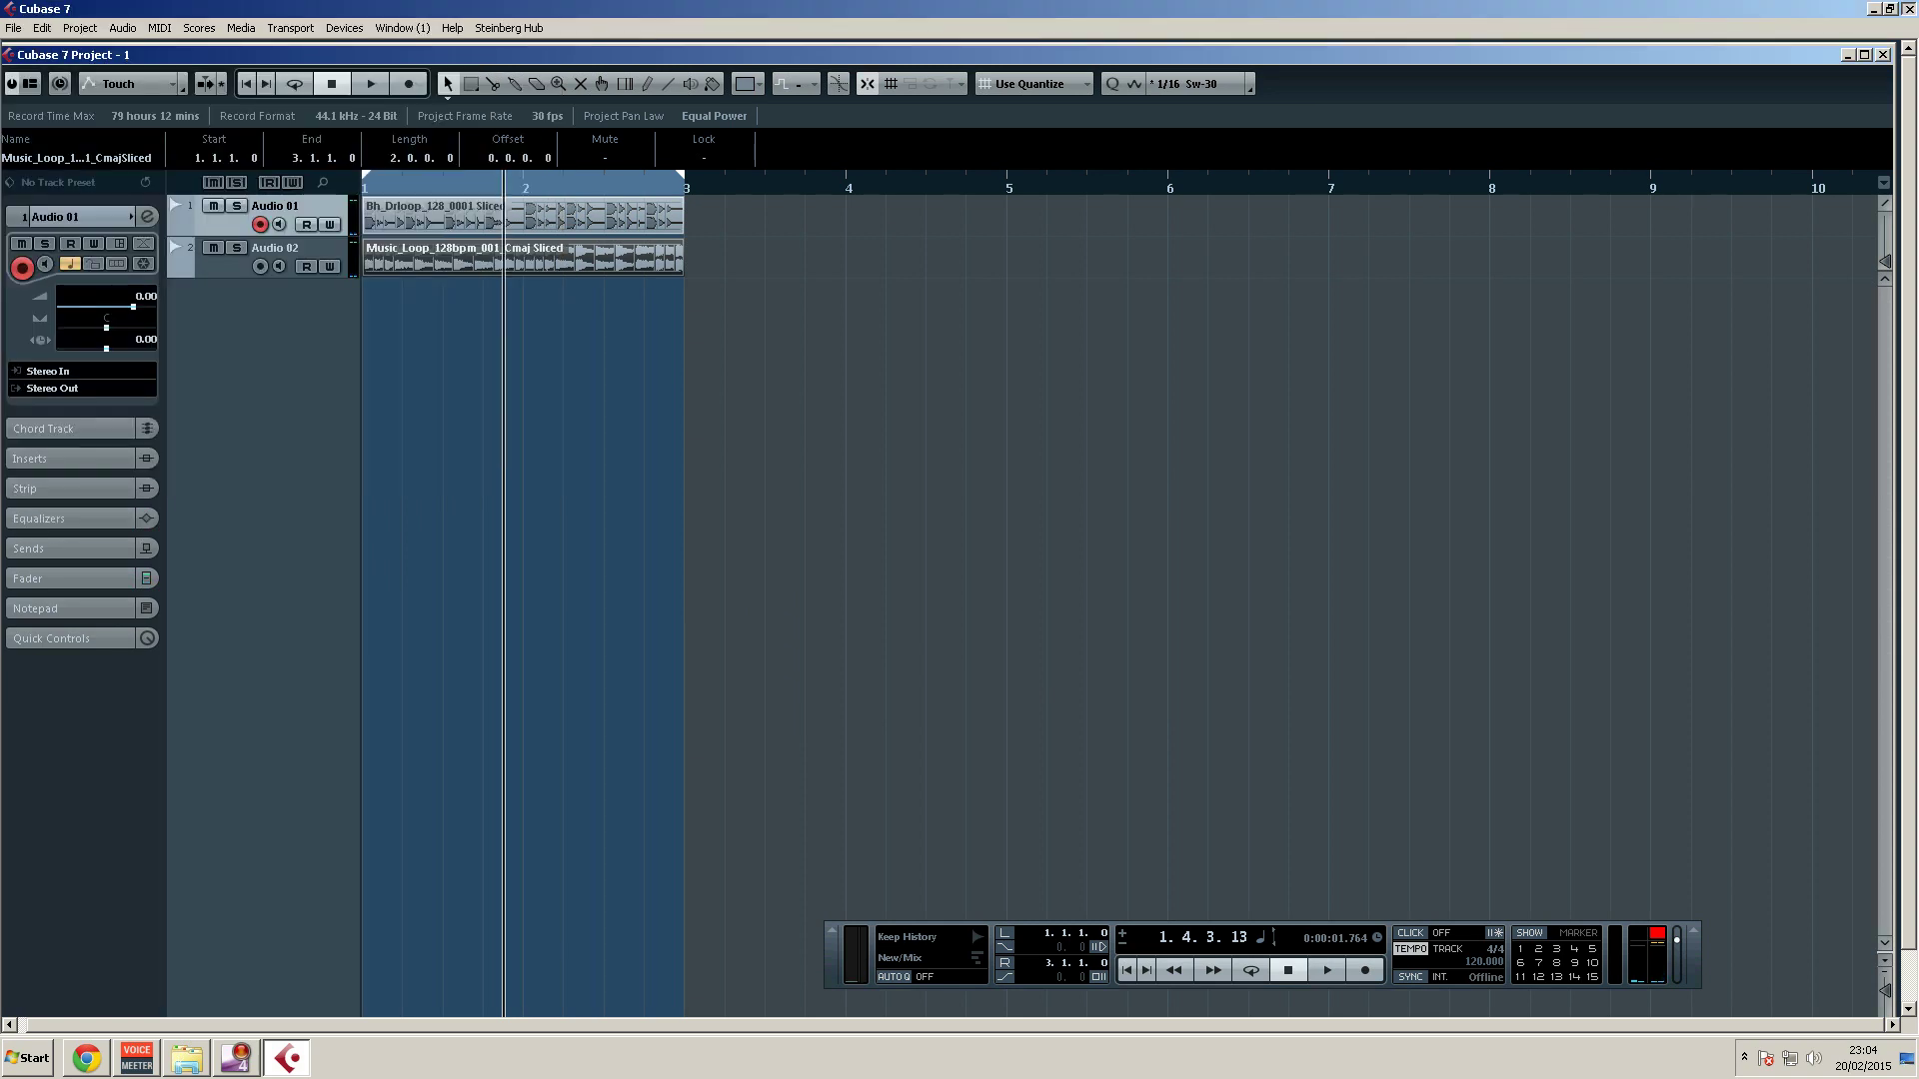
Quit Cubase and check the contents of the "ericuk project" folder and its Audio subfolder in Windows Explorer
key("ctrl+w")
key("ctrl+q")
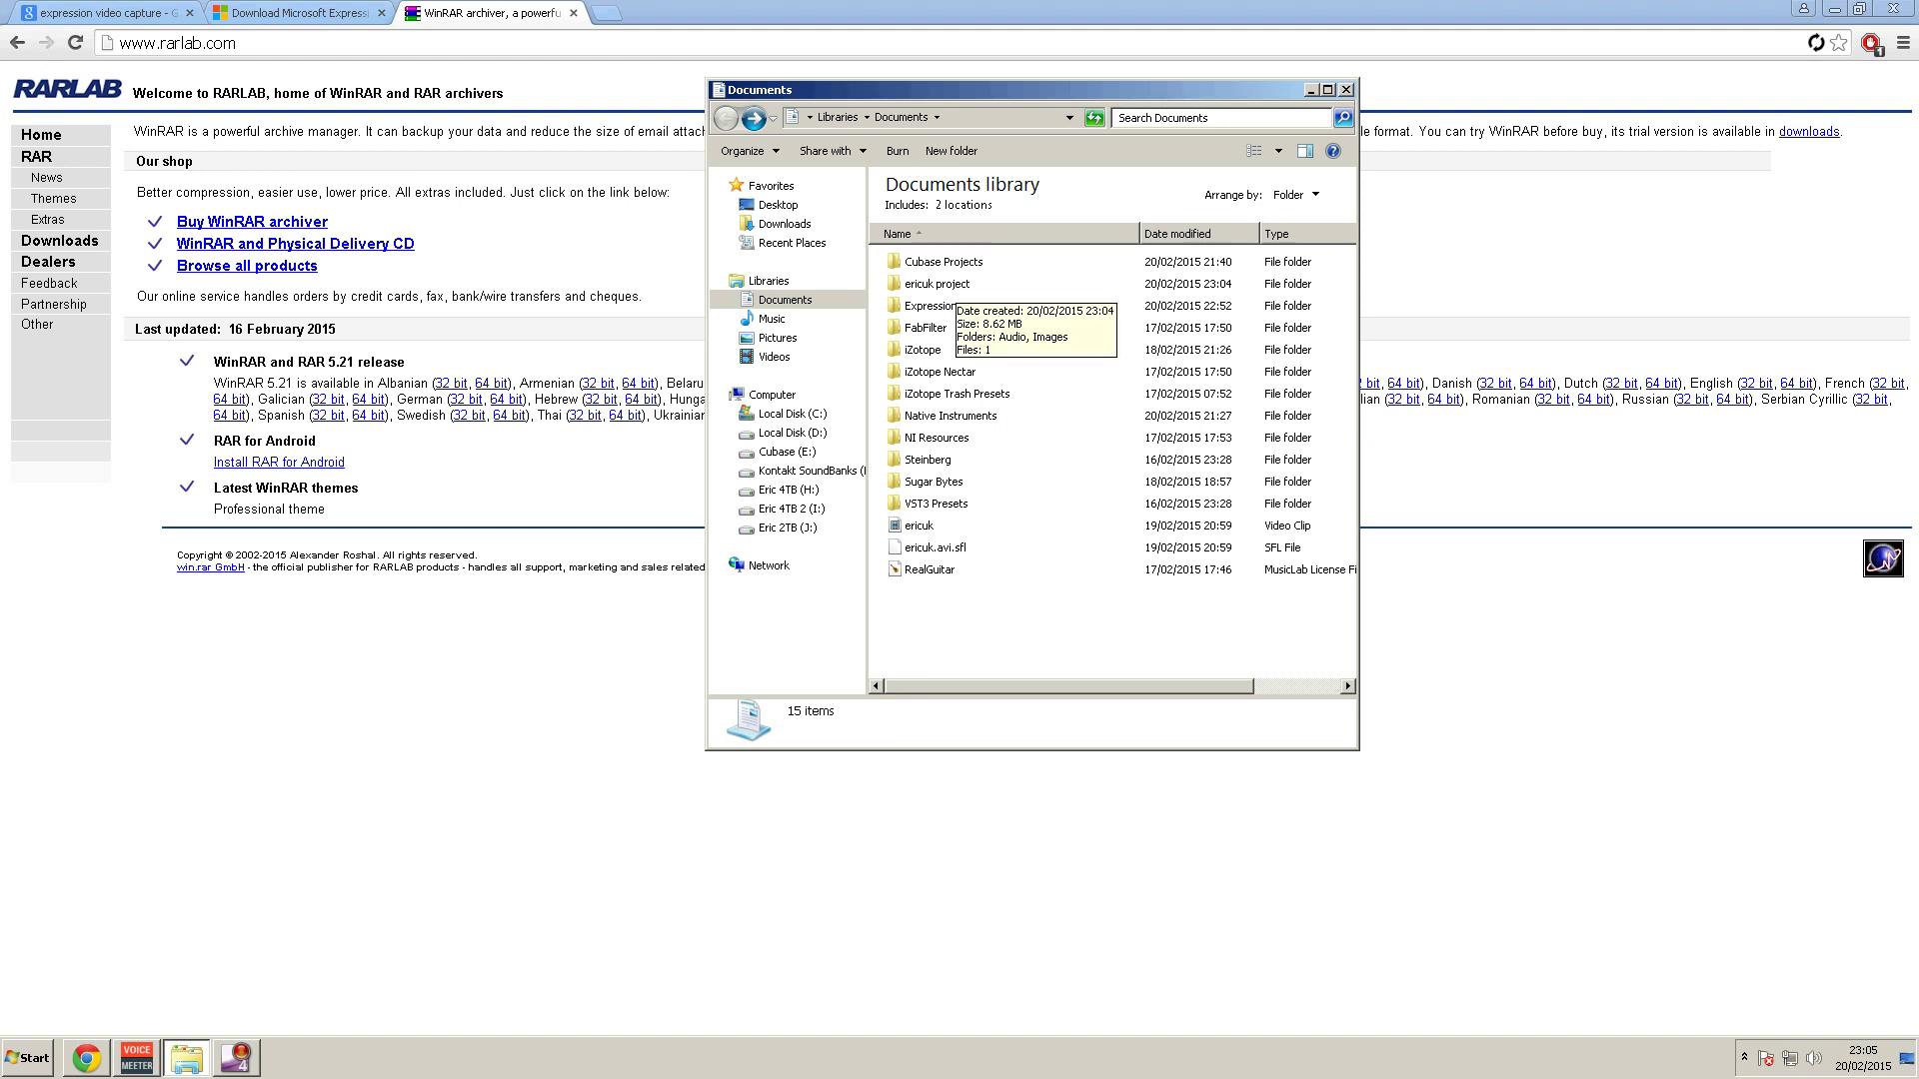
double_click(950, 283)
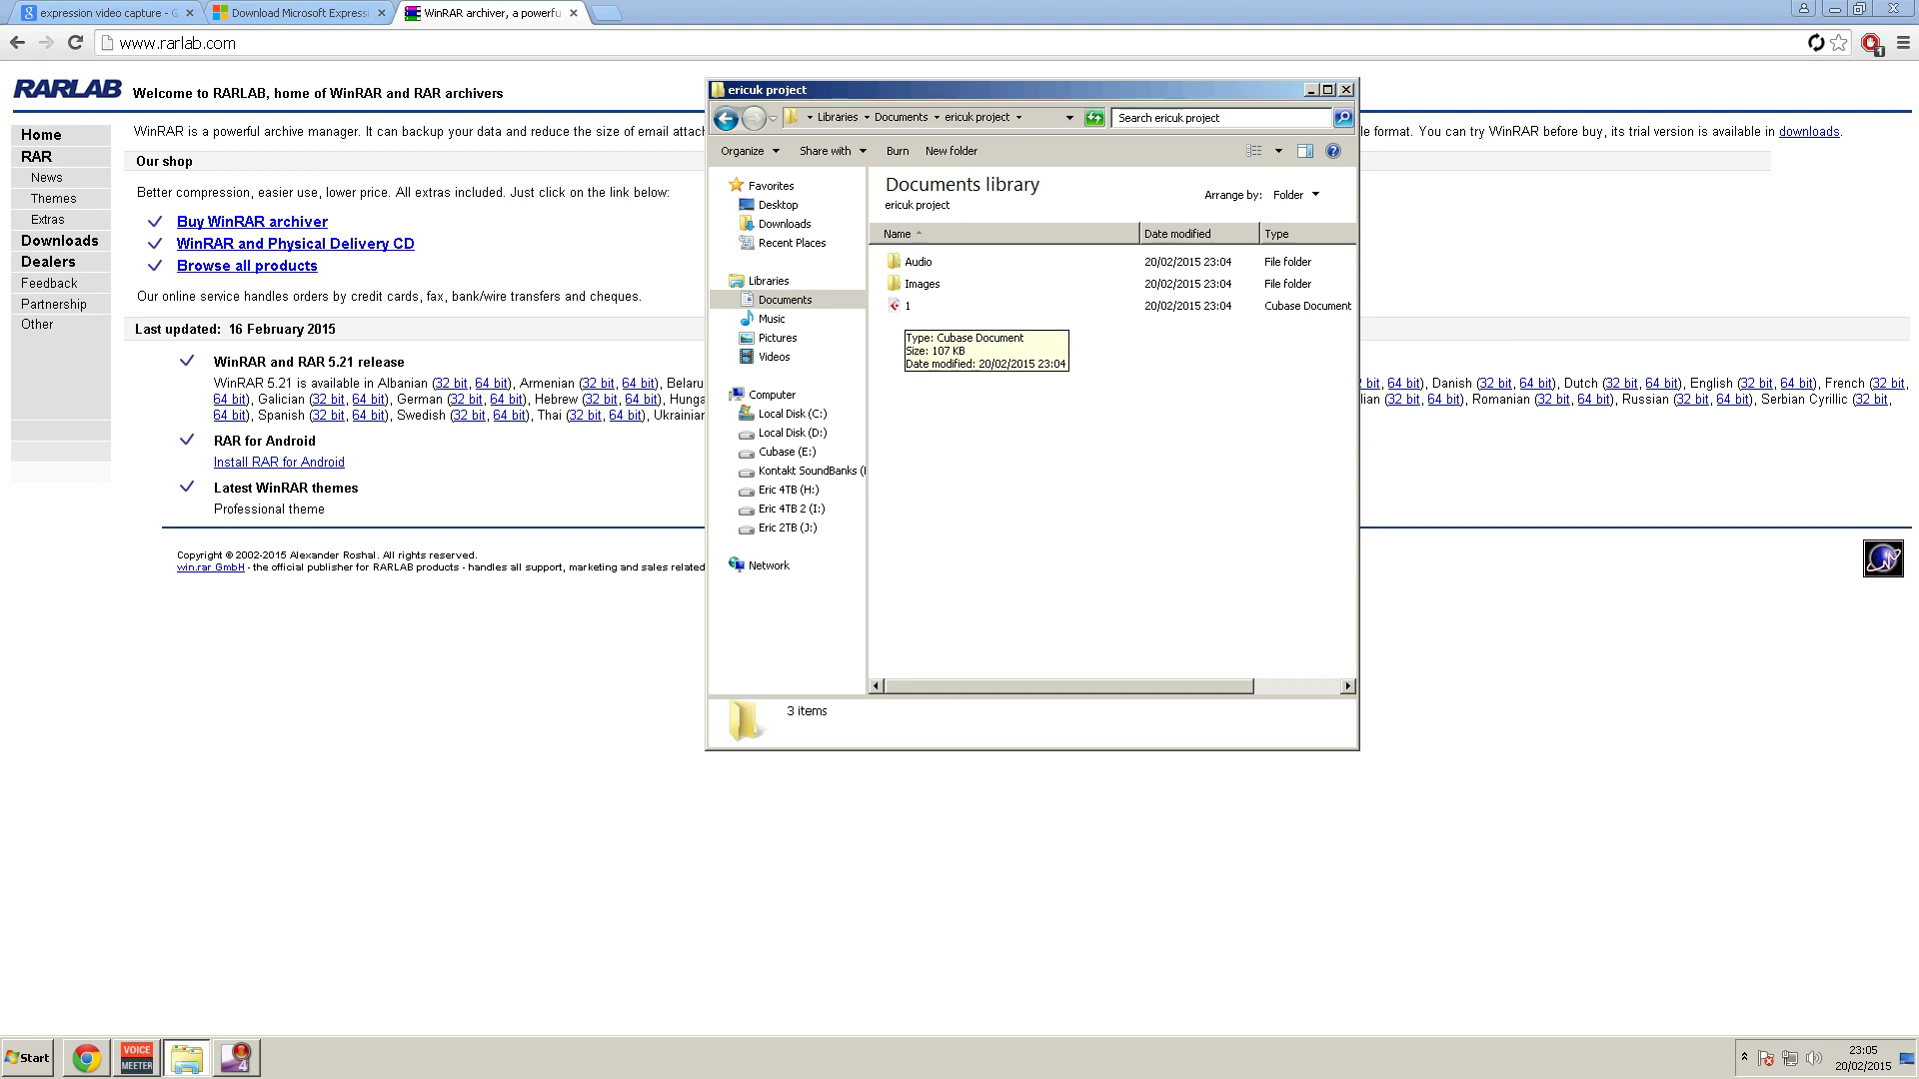
double_click(919, 262)
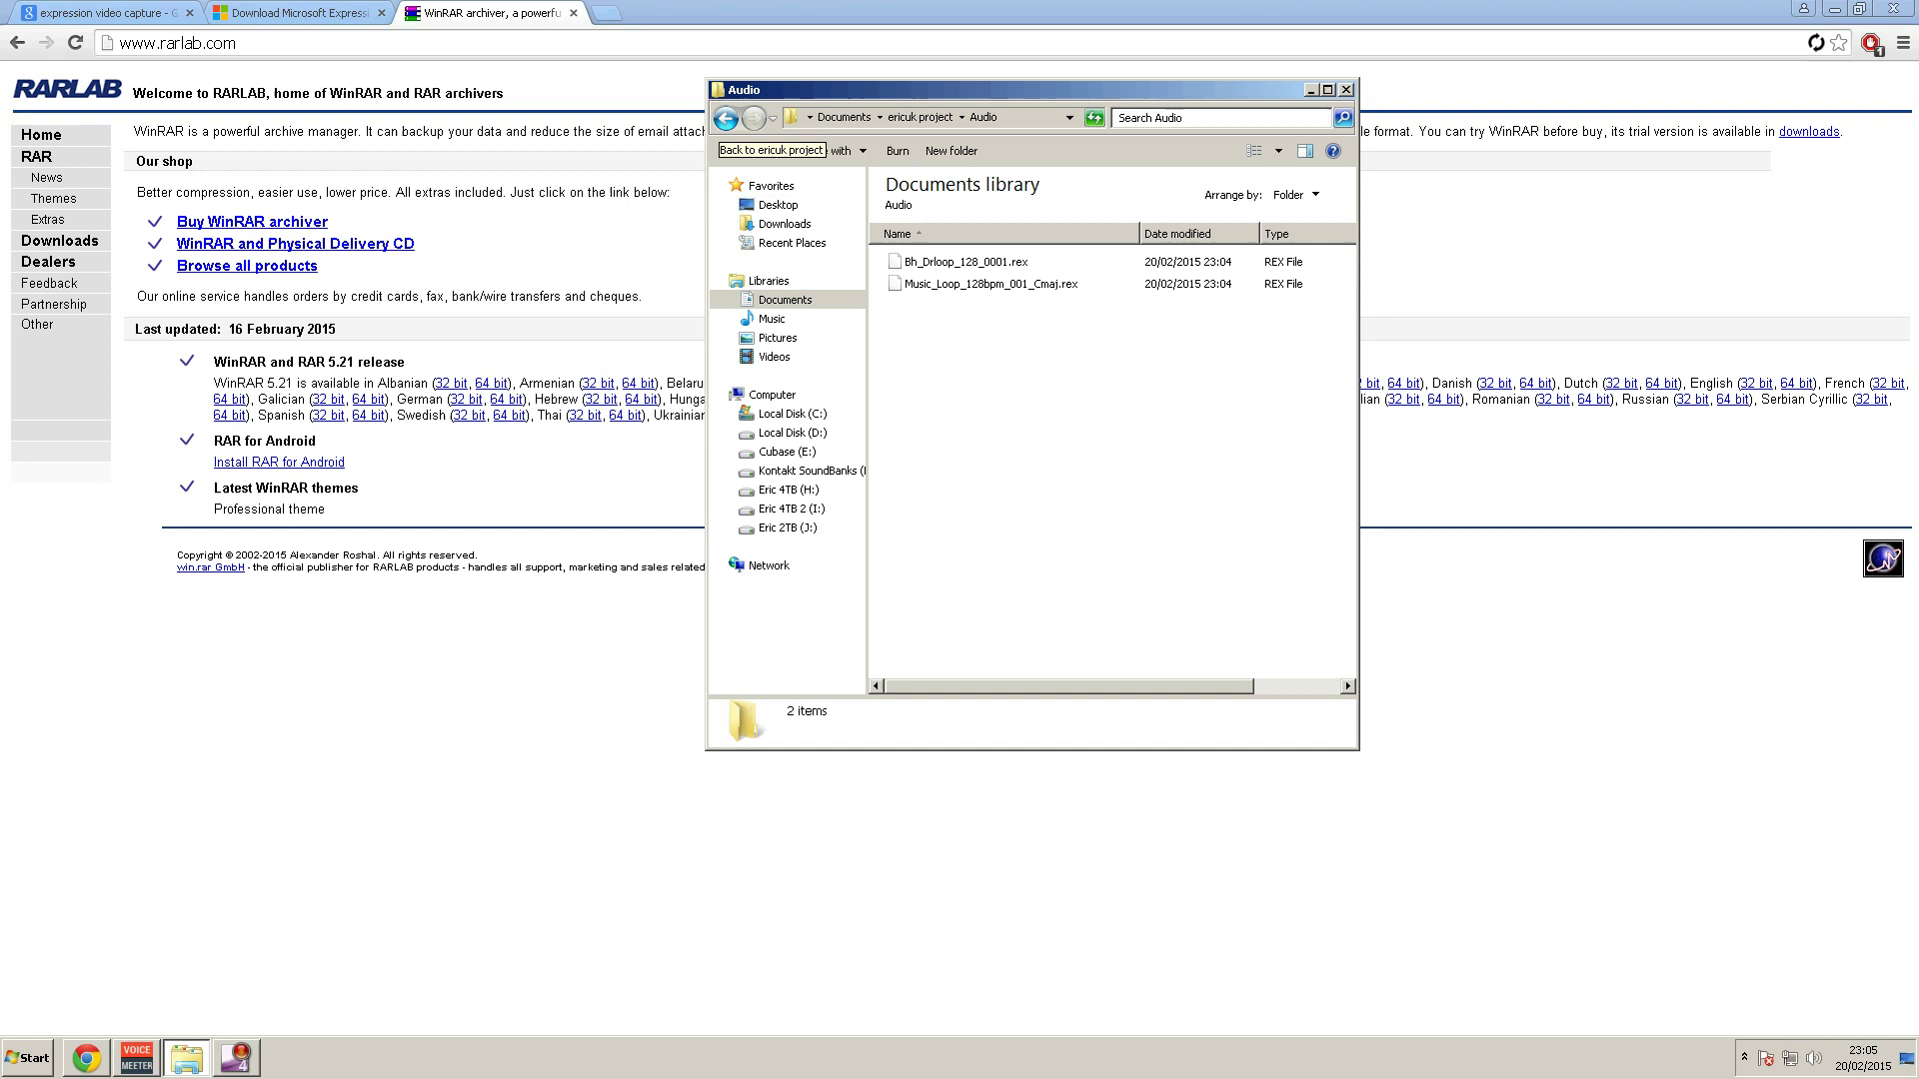
left_click(725, 119)
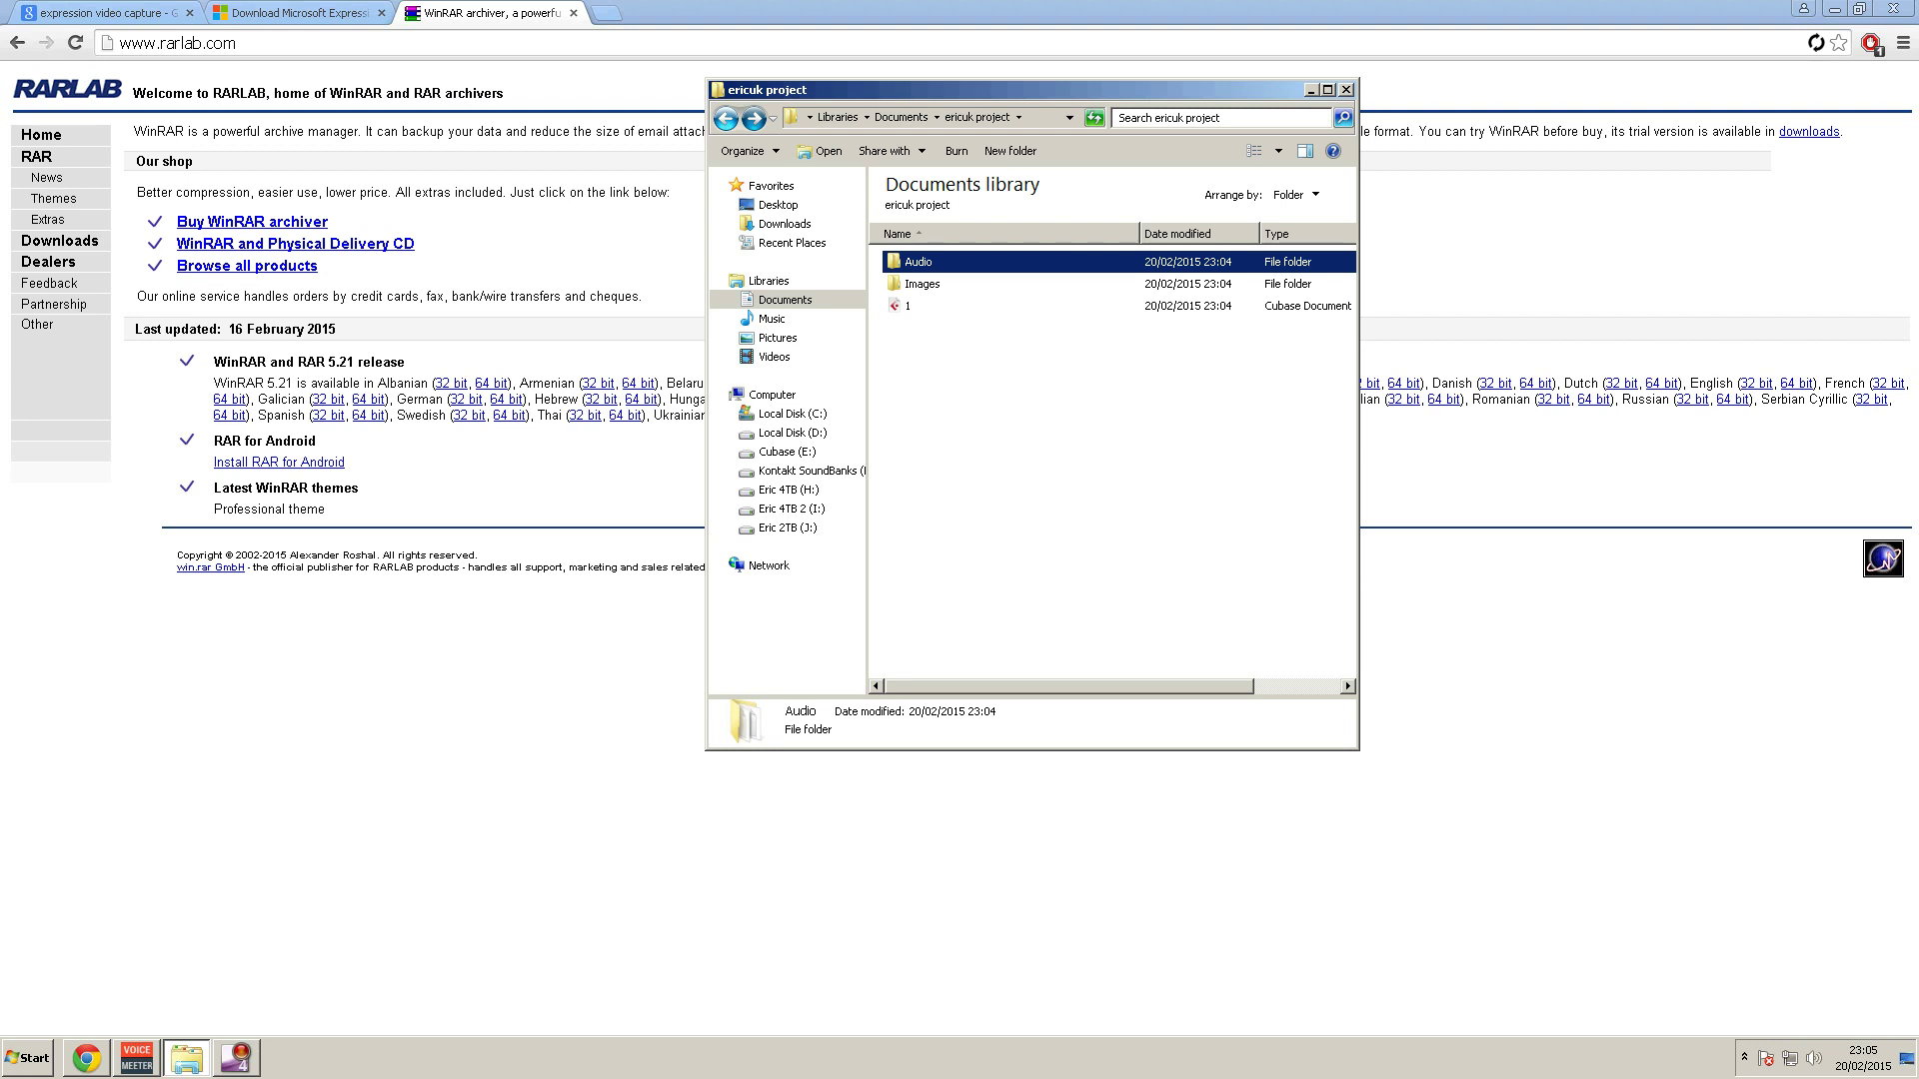
left_click(726, 119)
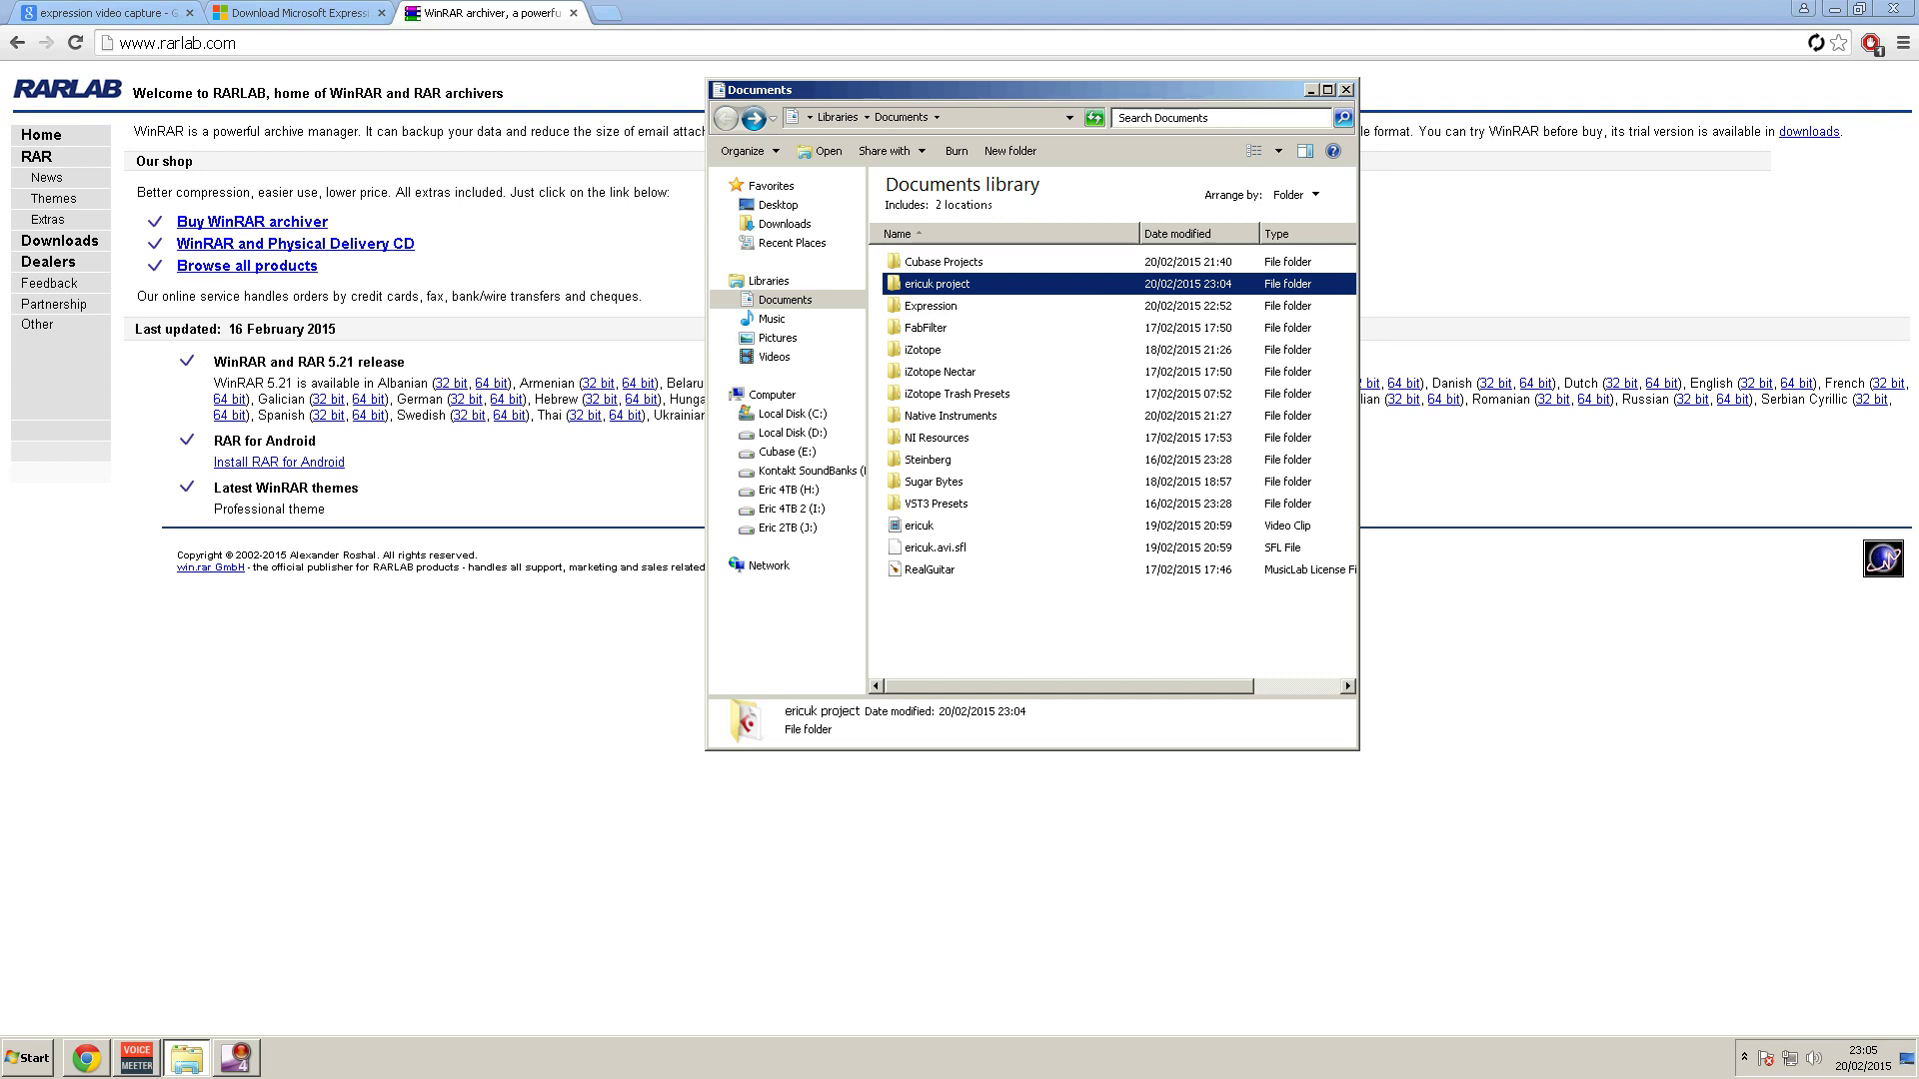
Compress the "ericuk project" folder into the archive "ericuk project.rar" and select the archive
key("alt+Tab")
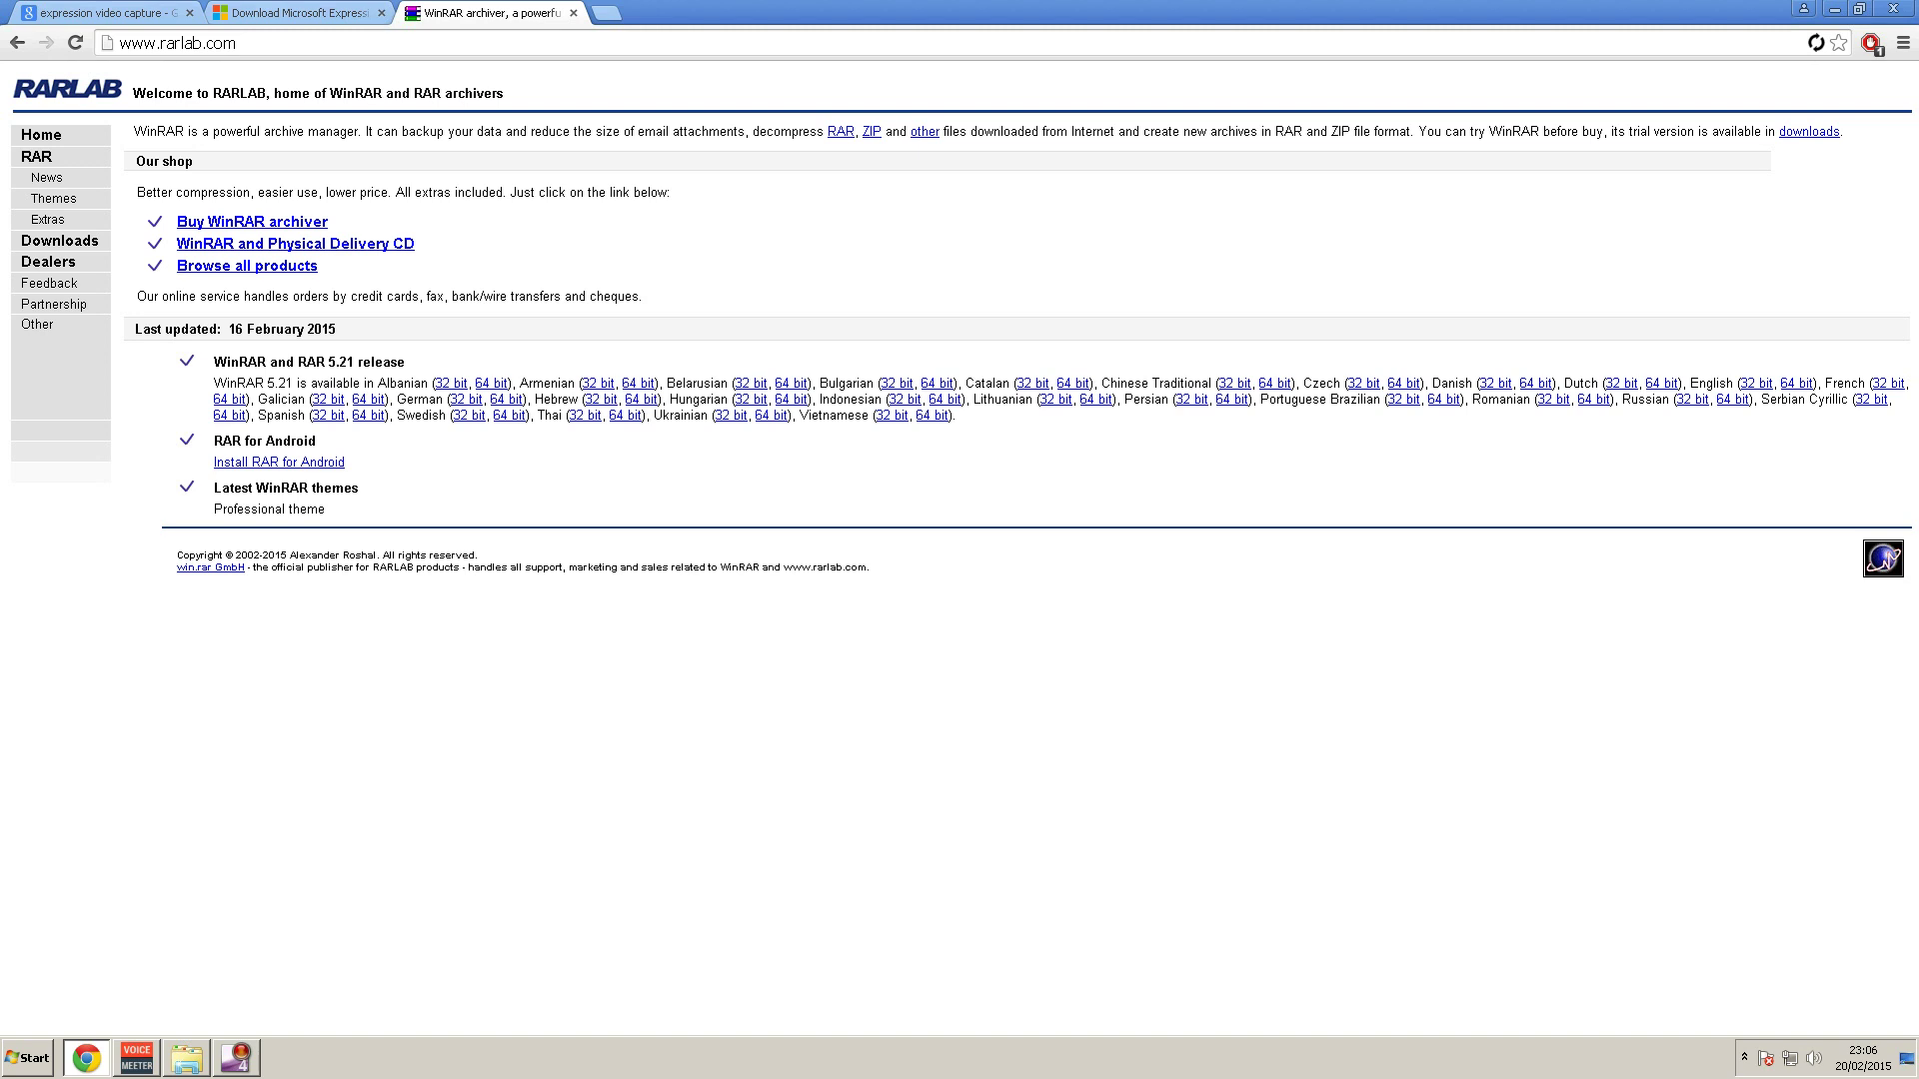
left_click(187, 1059)
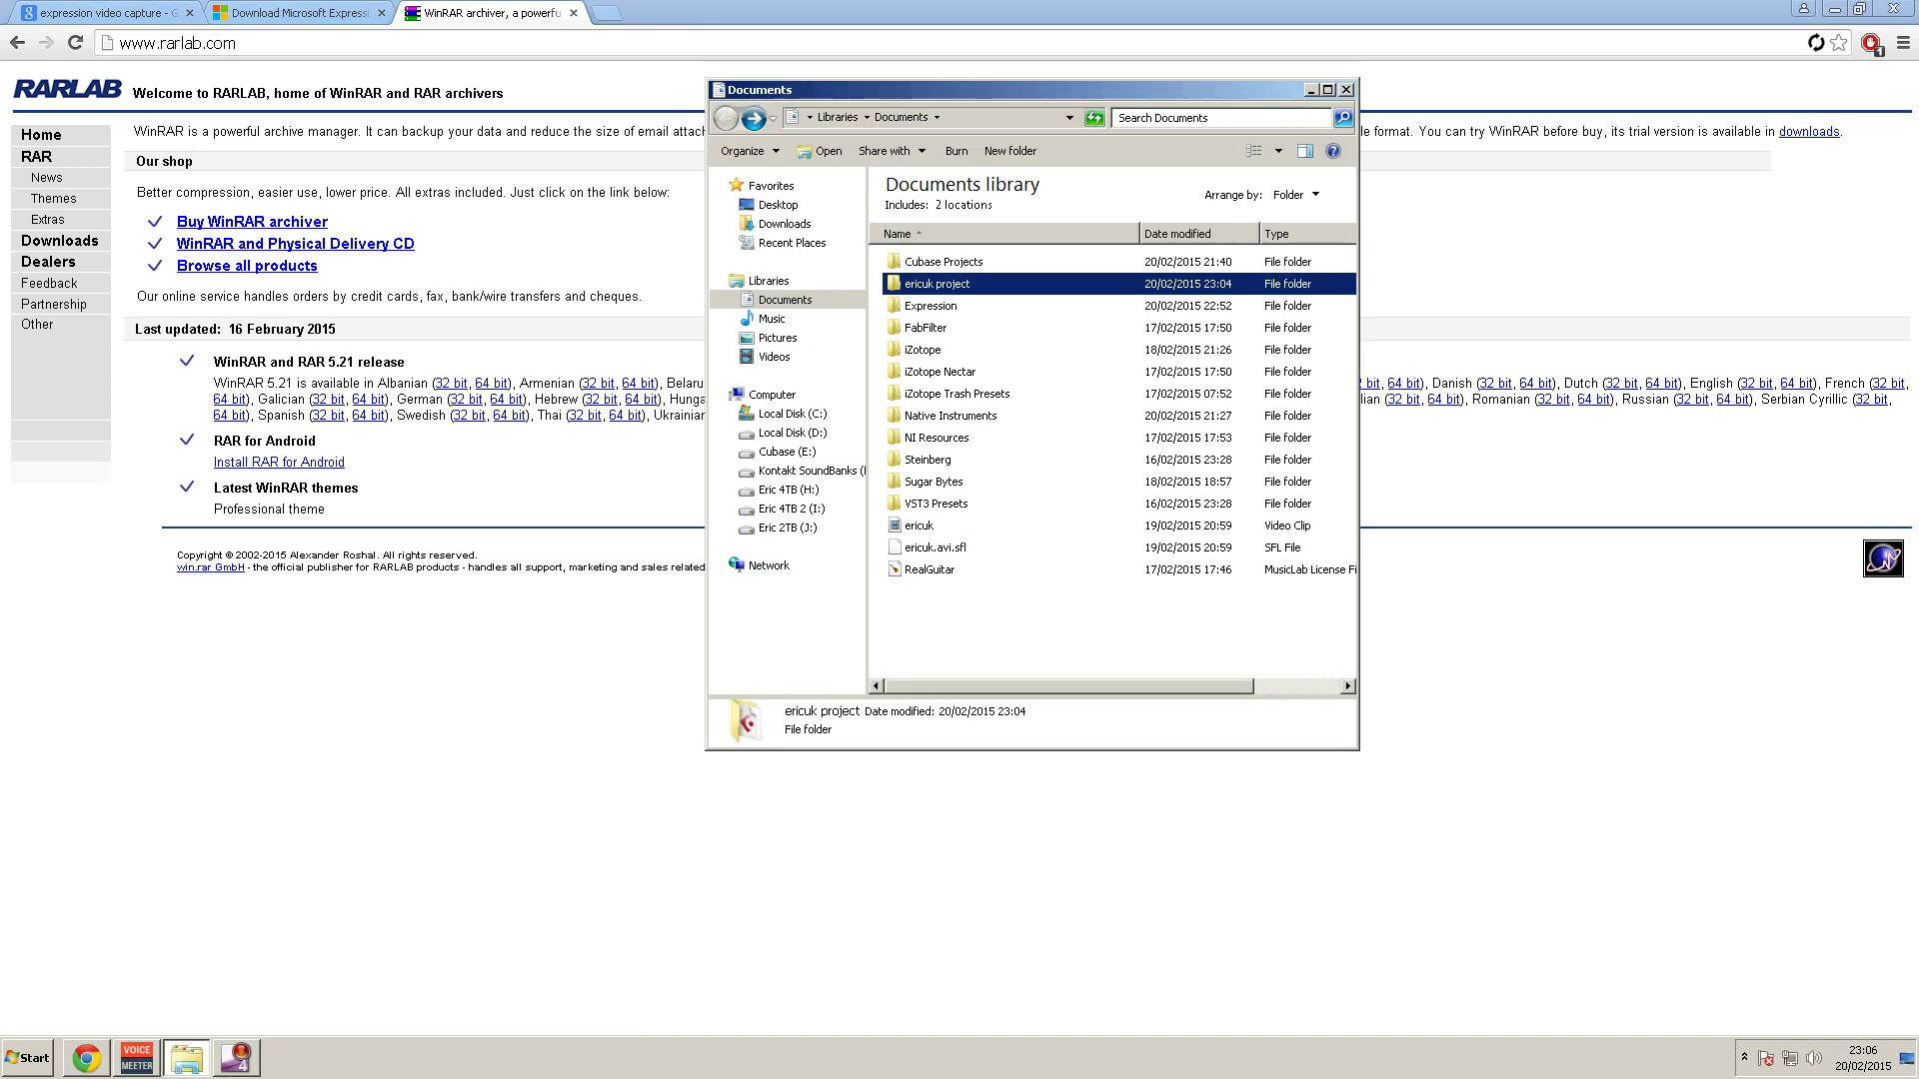
right_click(945, 287)
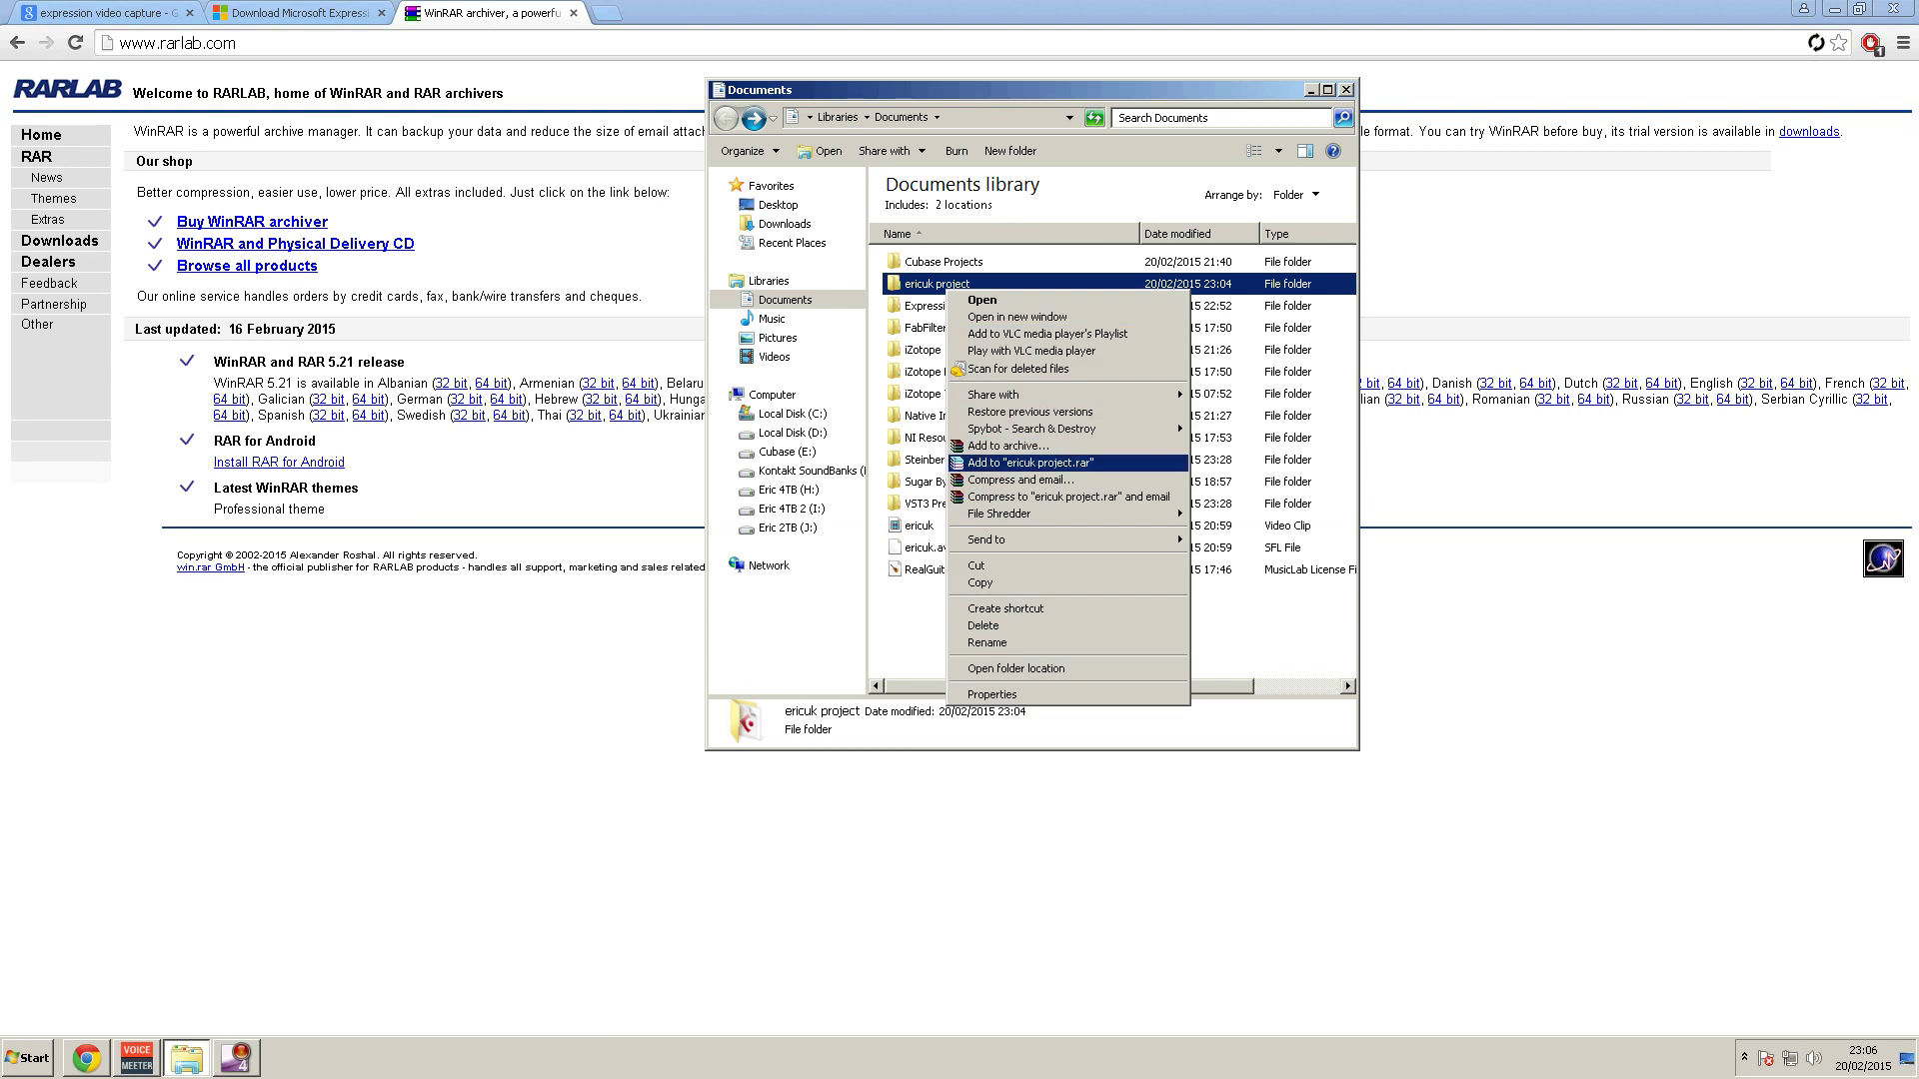
key("Return")
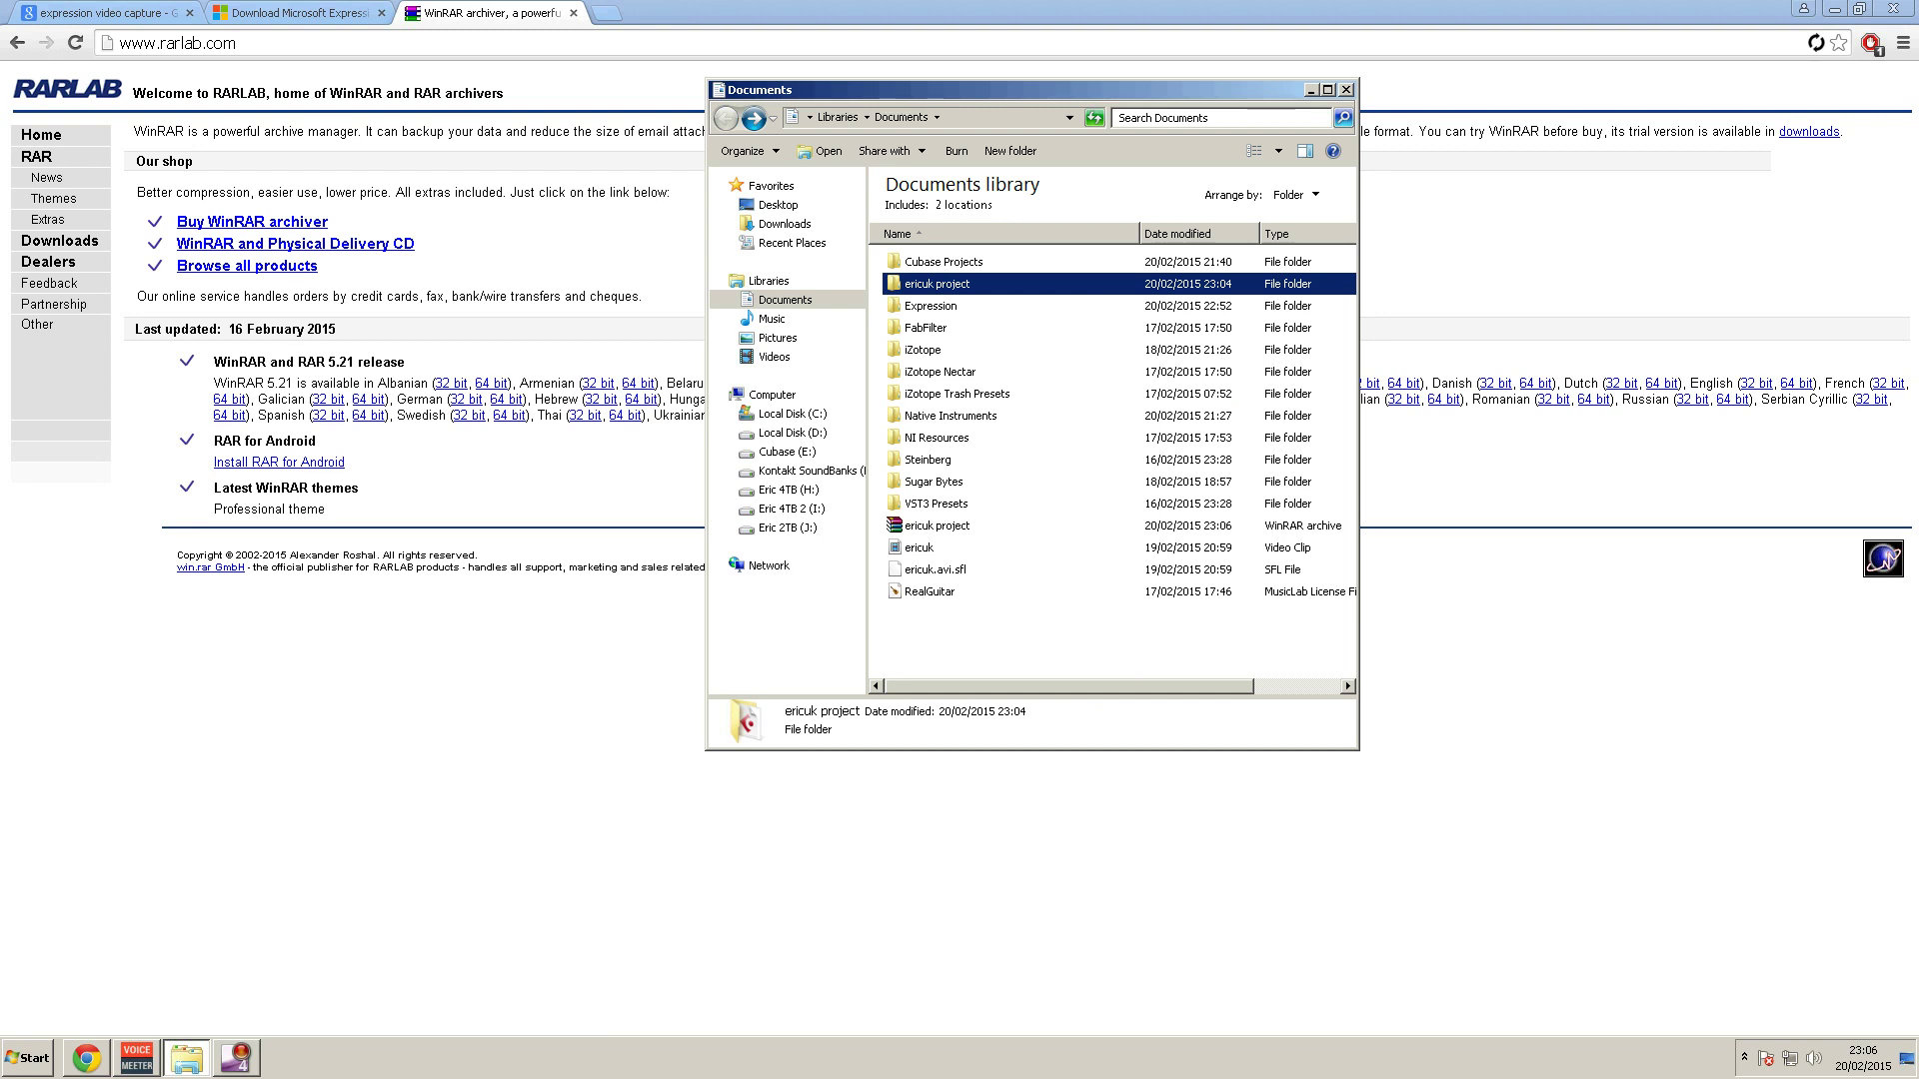
left_click(938, 526)
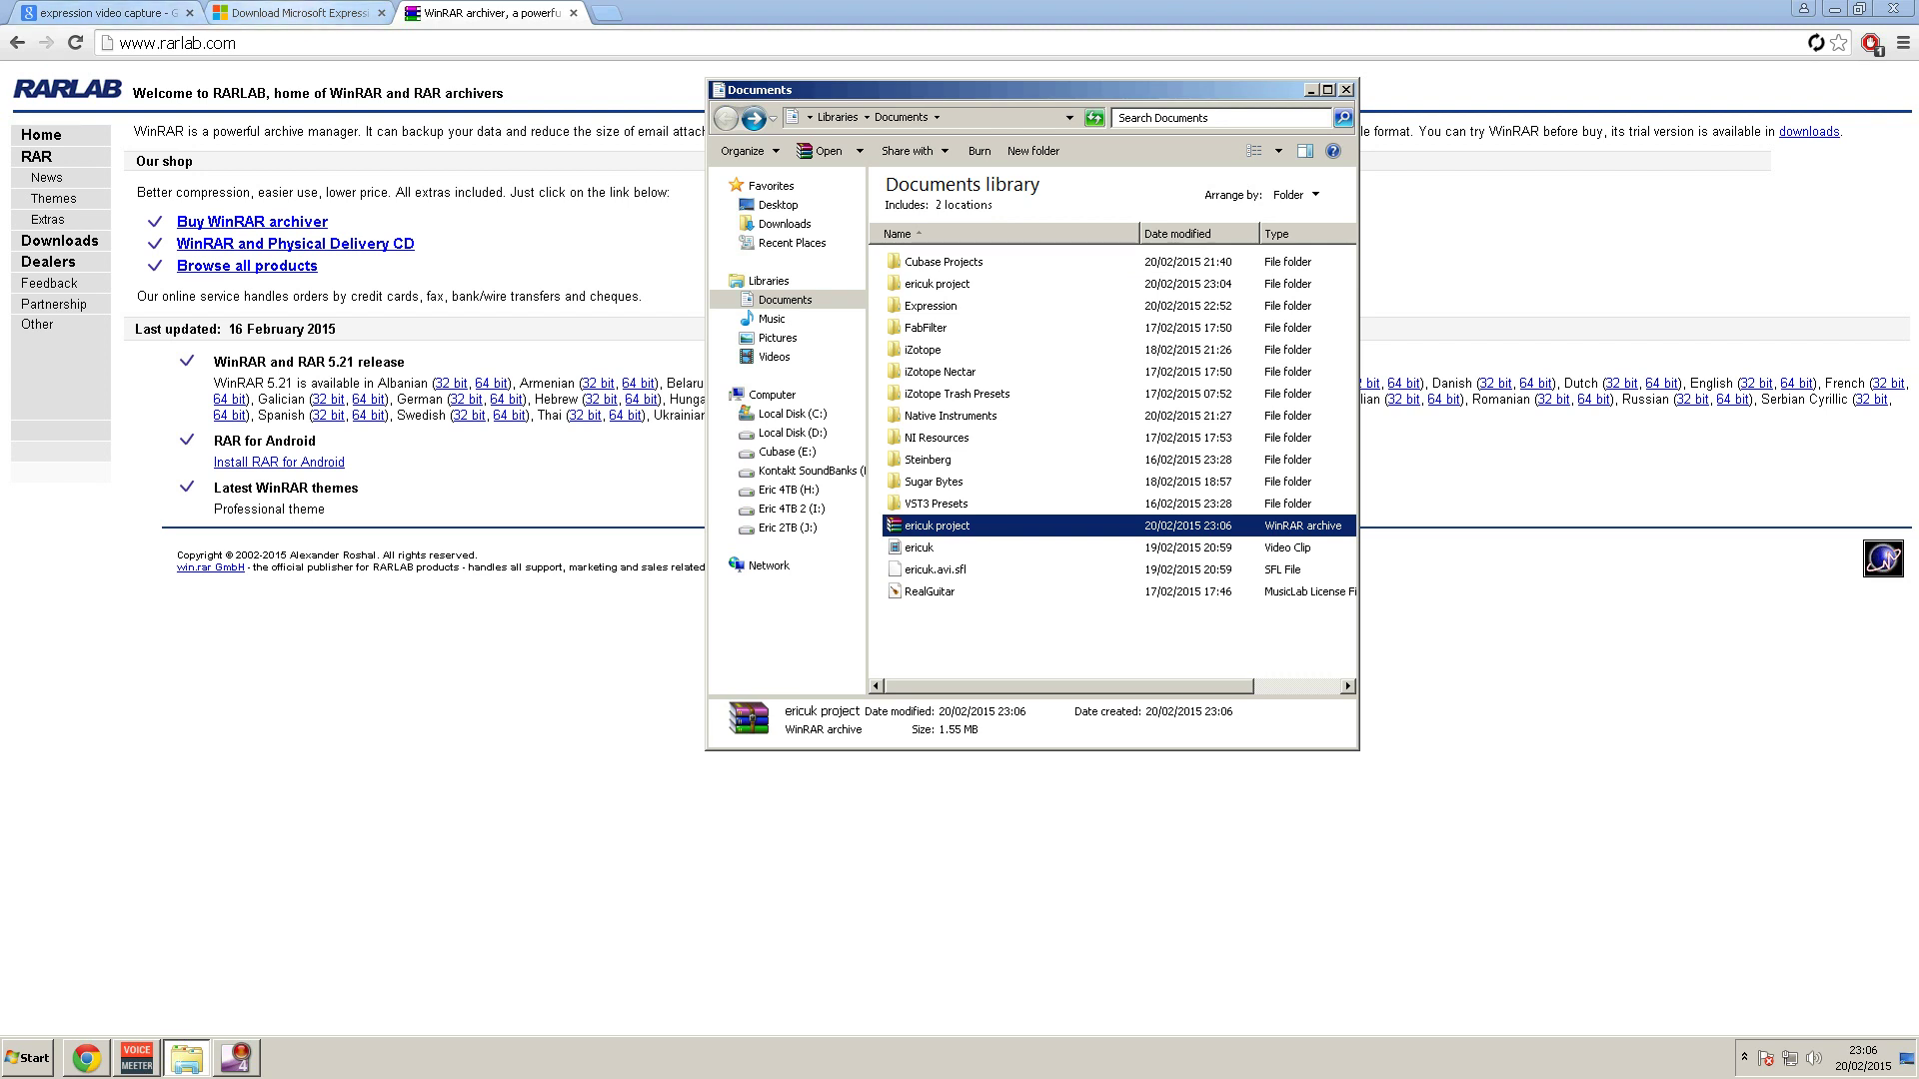
Switch to Chrome, close the Microsoft Expression download tab and load wetransfer.com in the Google search tab
left_click(298, 13)
left_click(382, 13)
left_click(110, 13)
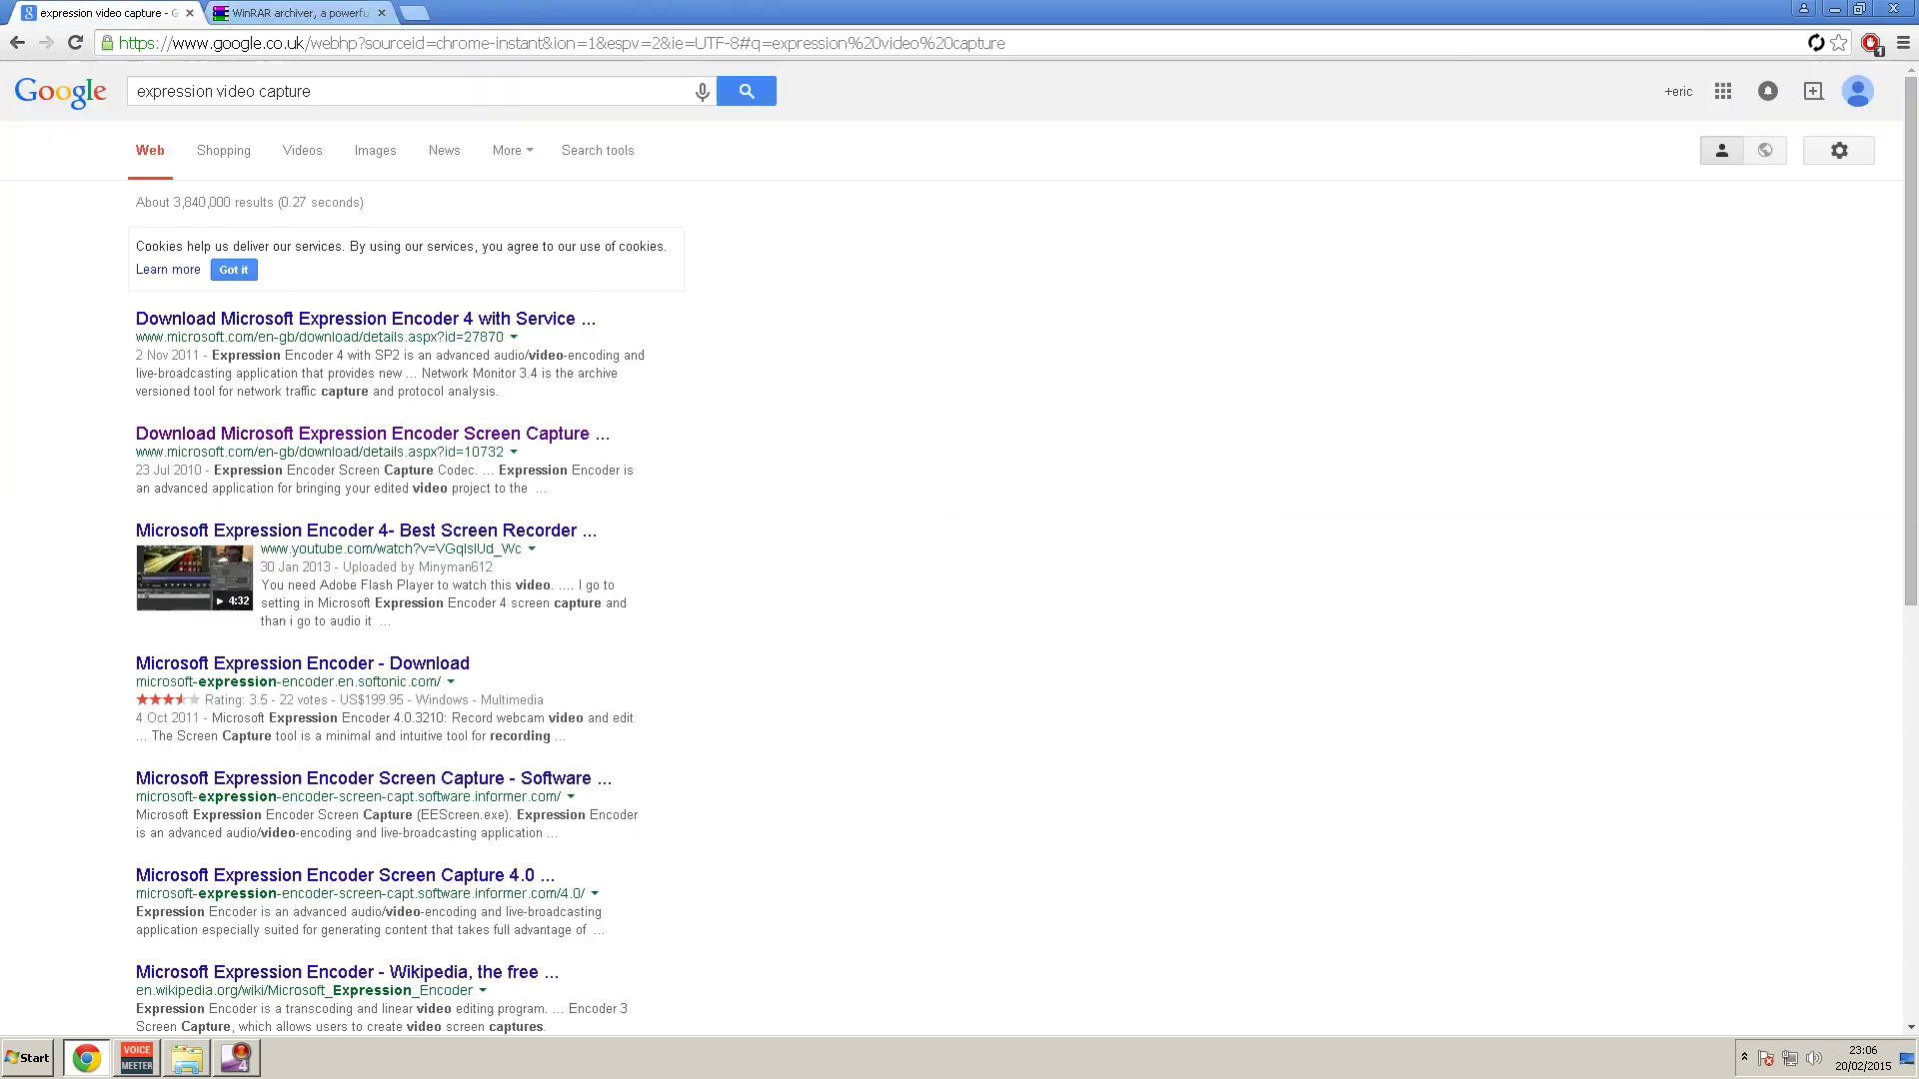
key("ctrl+l")
type("wetransfer.com")
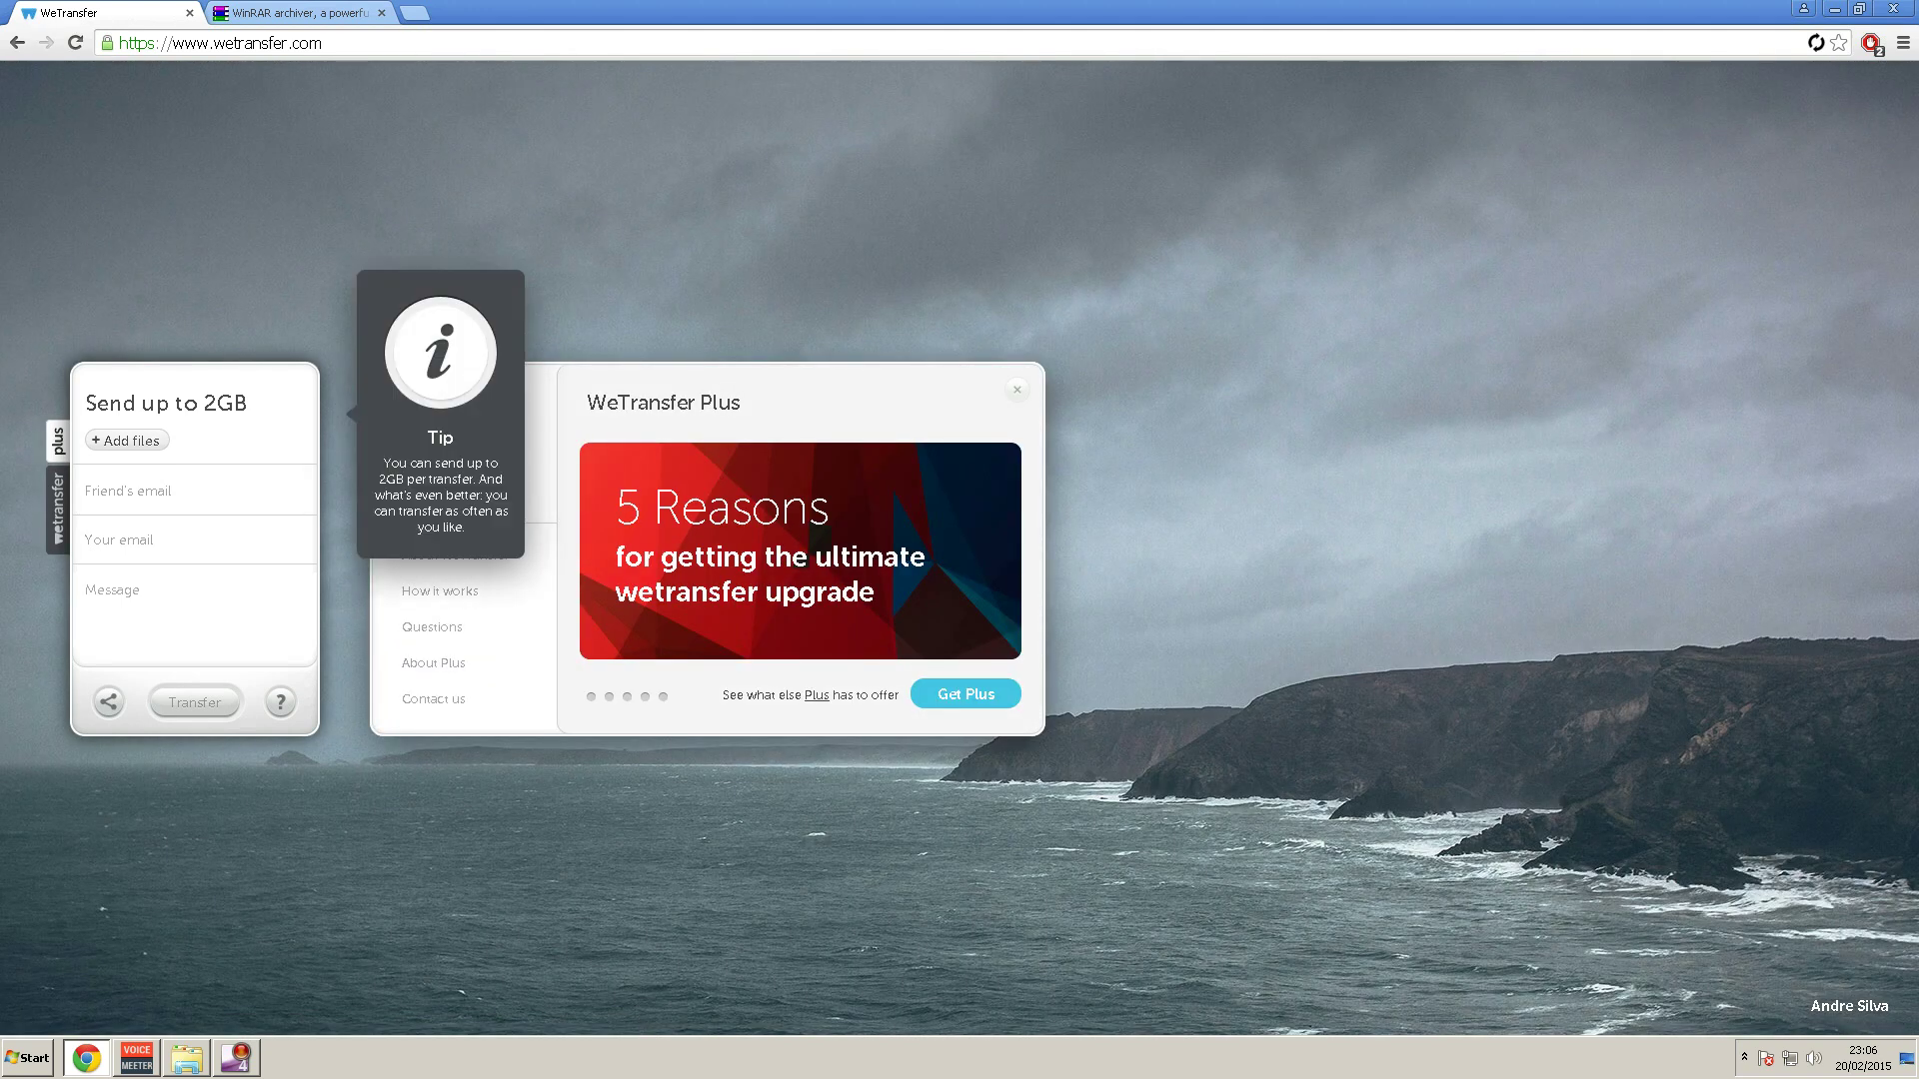
Switch to Windows Explorer, delete the original "ericuk project" folder and extract the "ericuk project" archive into a folder named "ericuk project"
left_click(187, 1058)
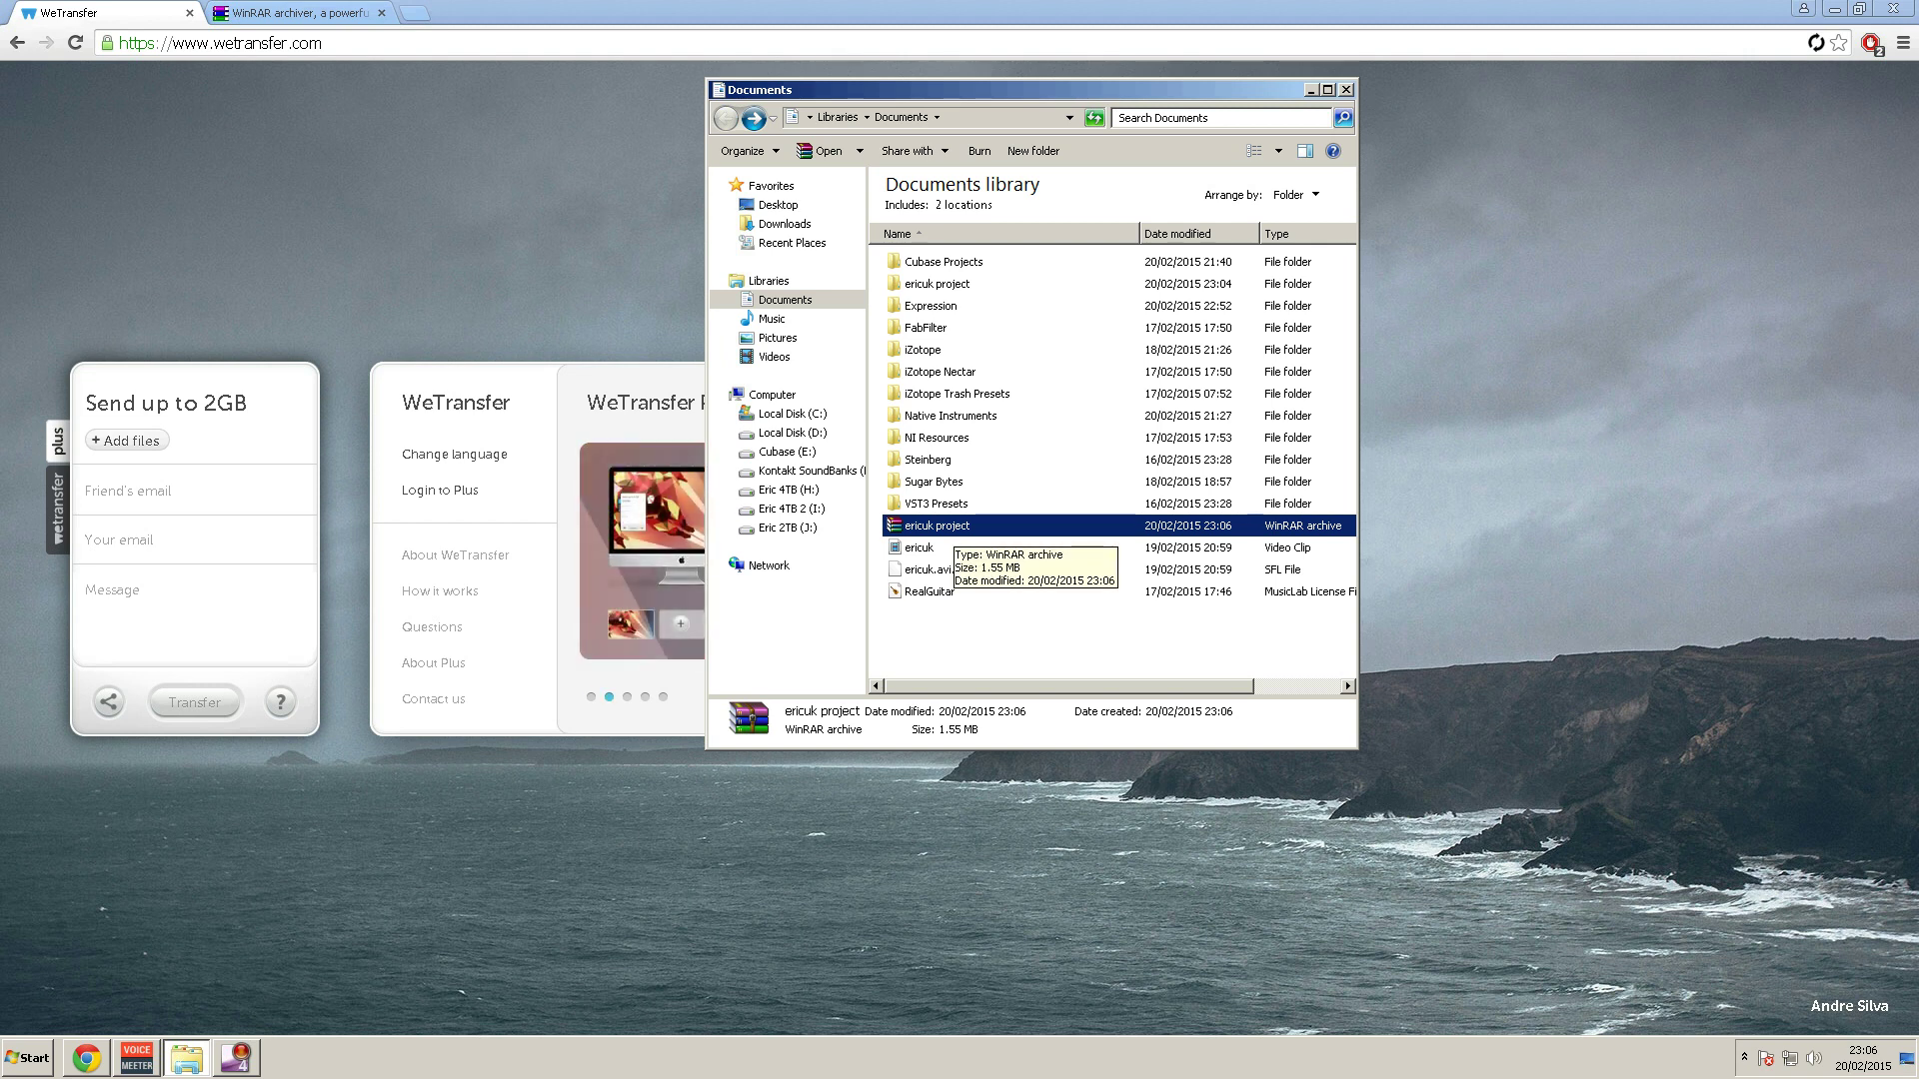
left_click(936, 284)
key("Delete")
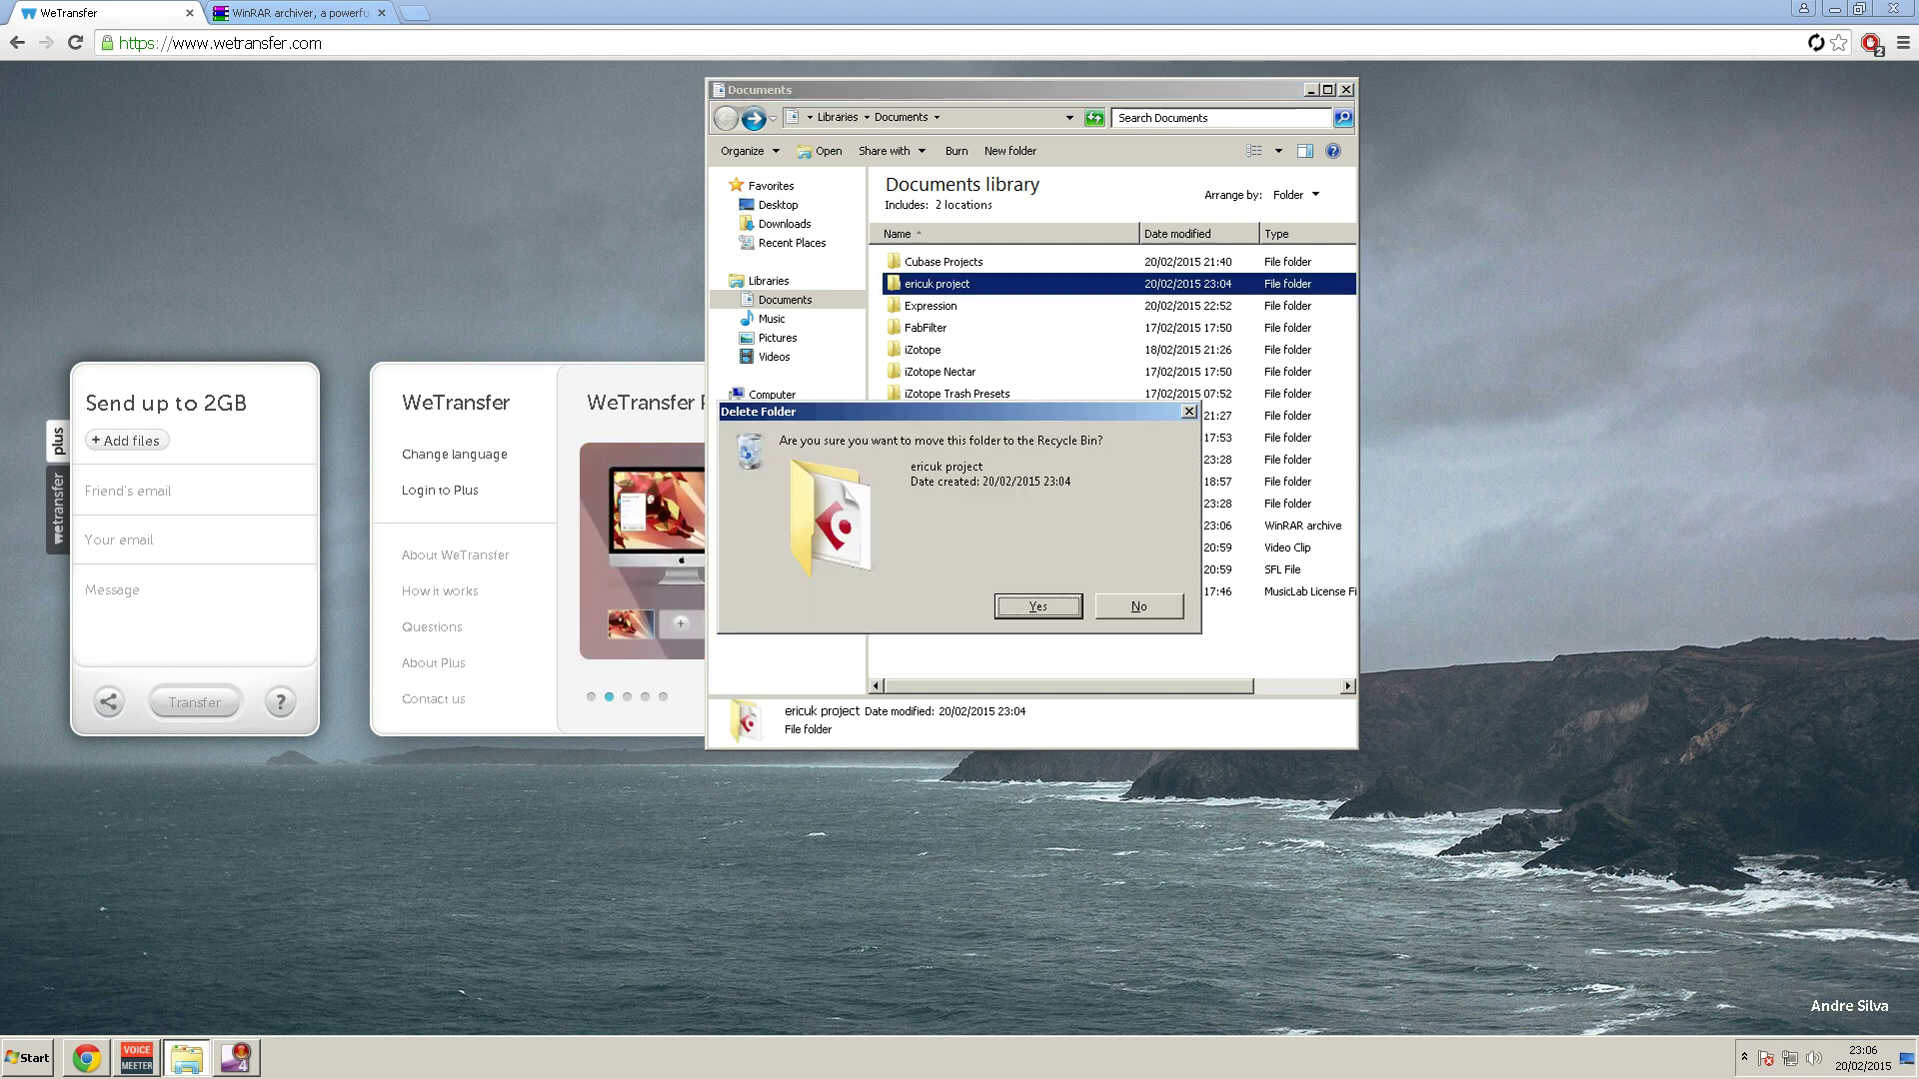
key("Return")
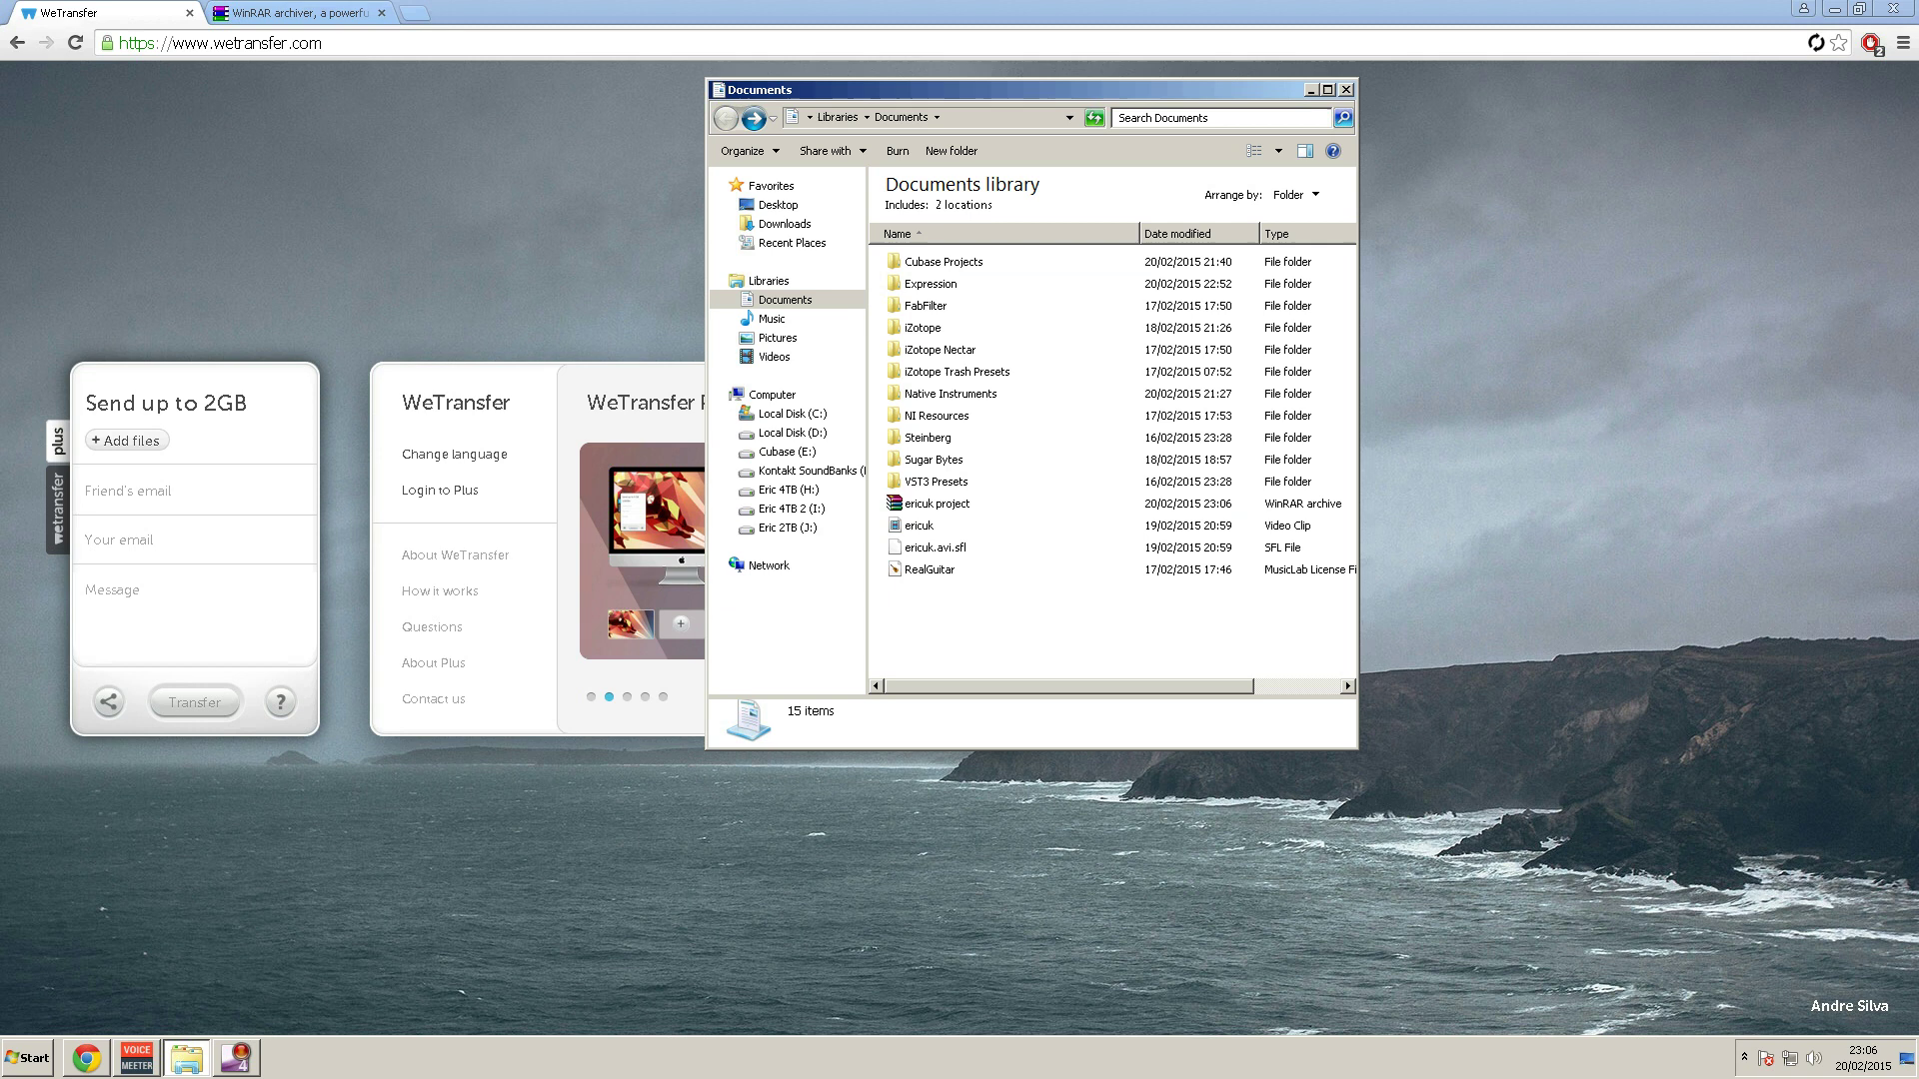
right_click(924, 504)
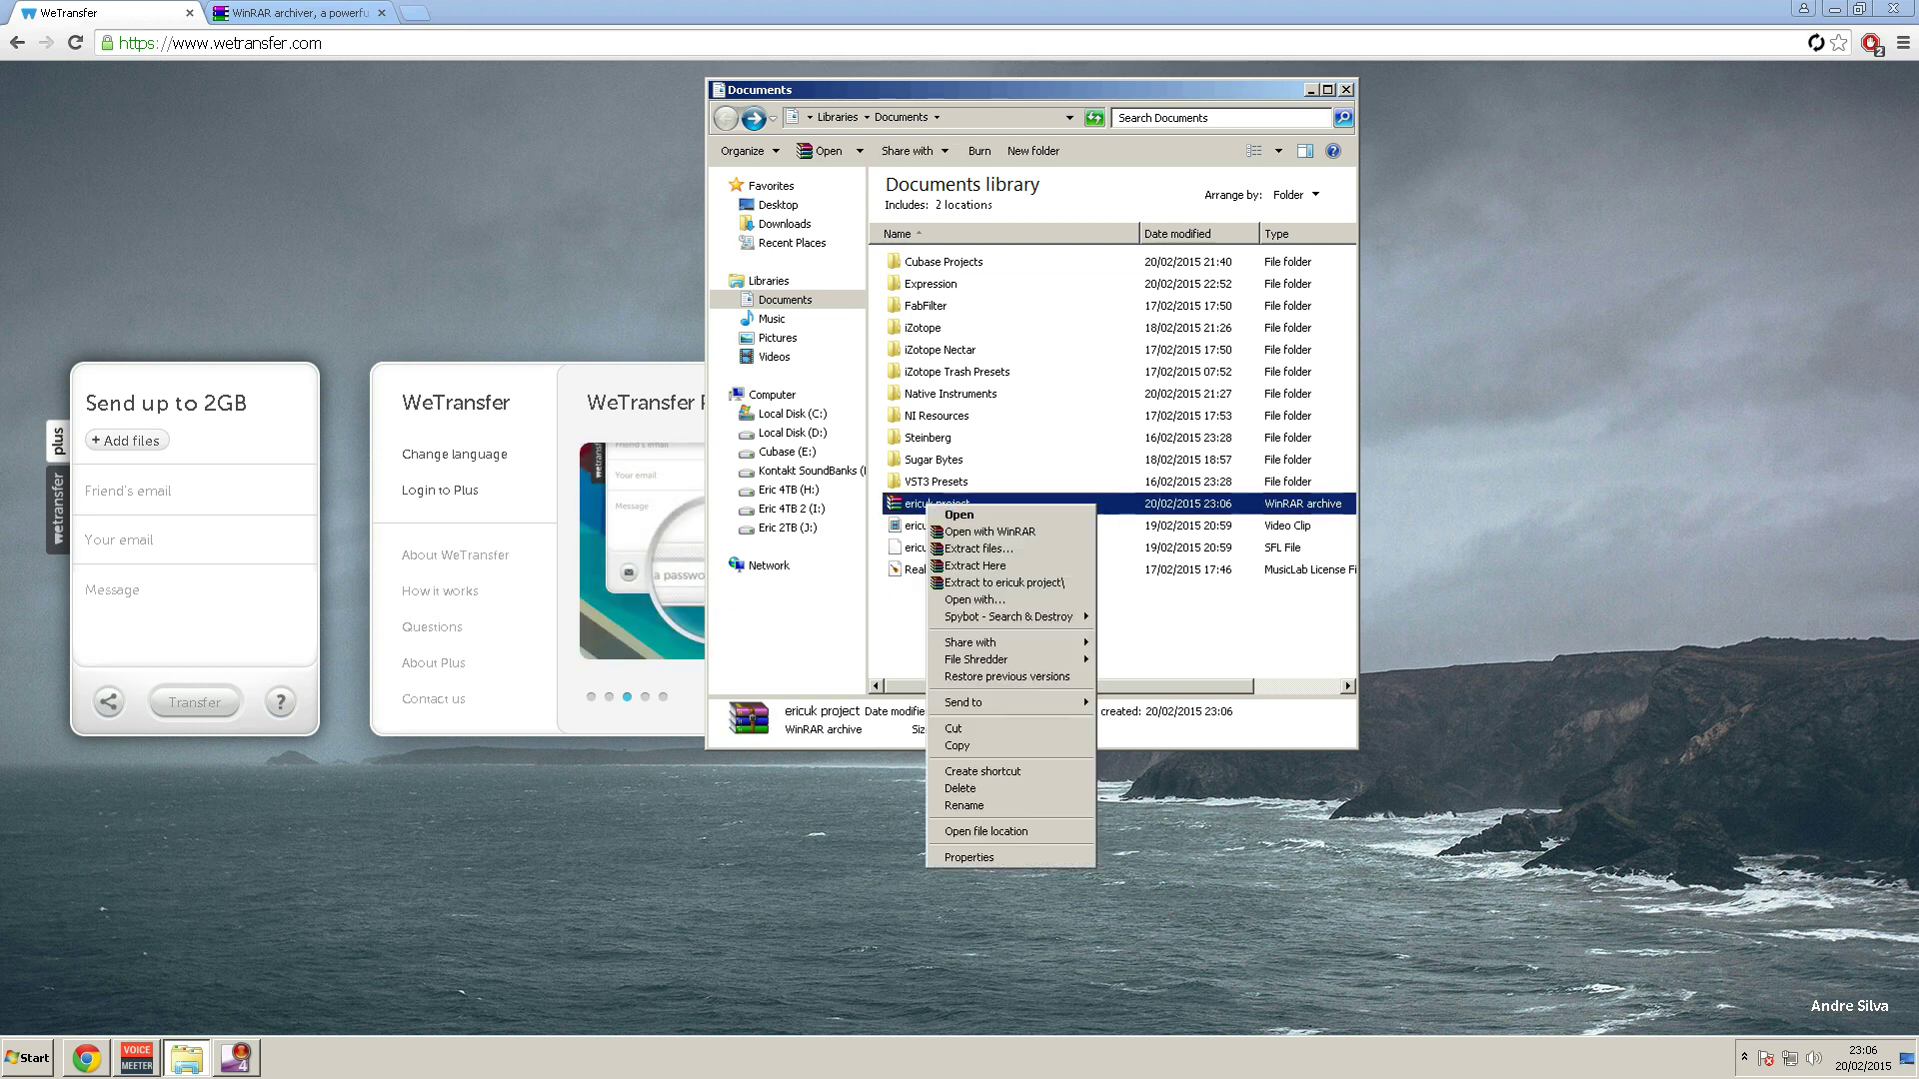
left_click(1003, 582)
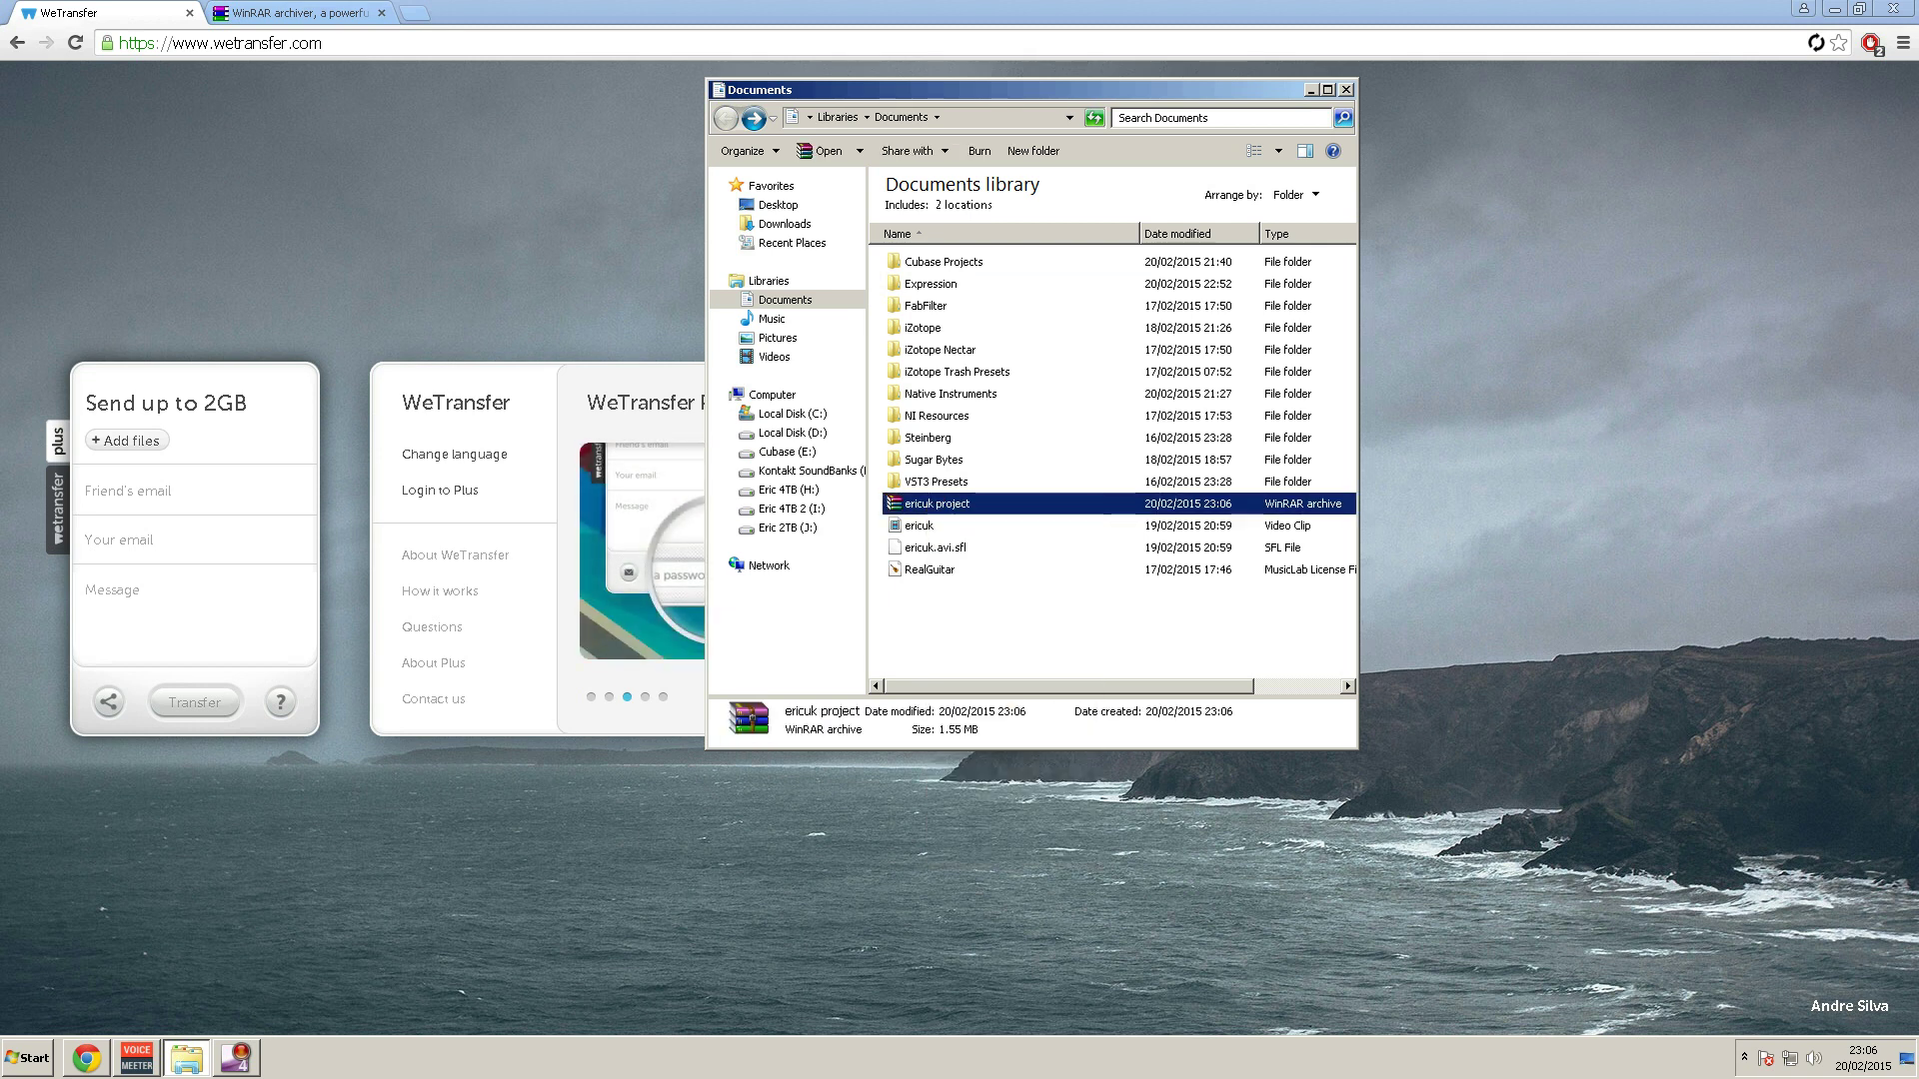
Open Cubase project 1 from the nested folder inside the extracted "ericuk project" folder and play back its two loops
double_click(936, 284)
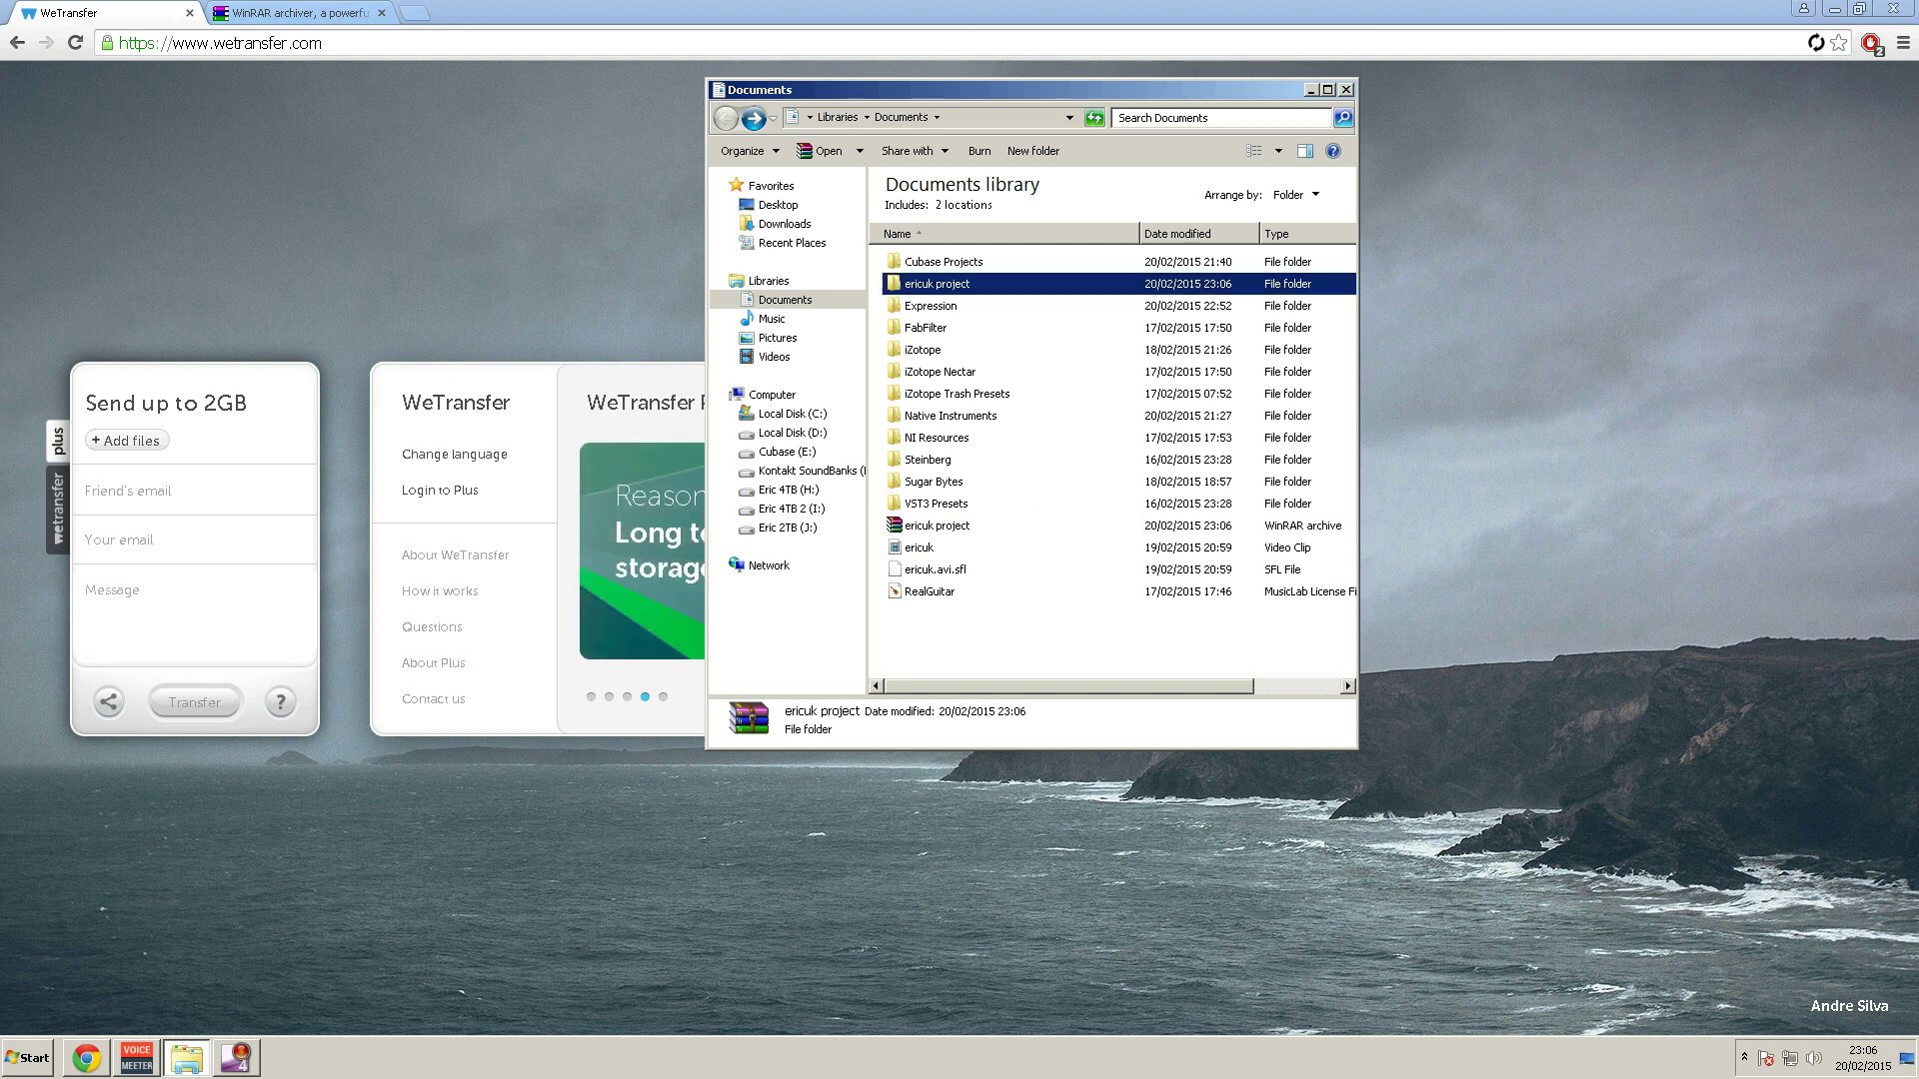
double_click(937, 262)
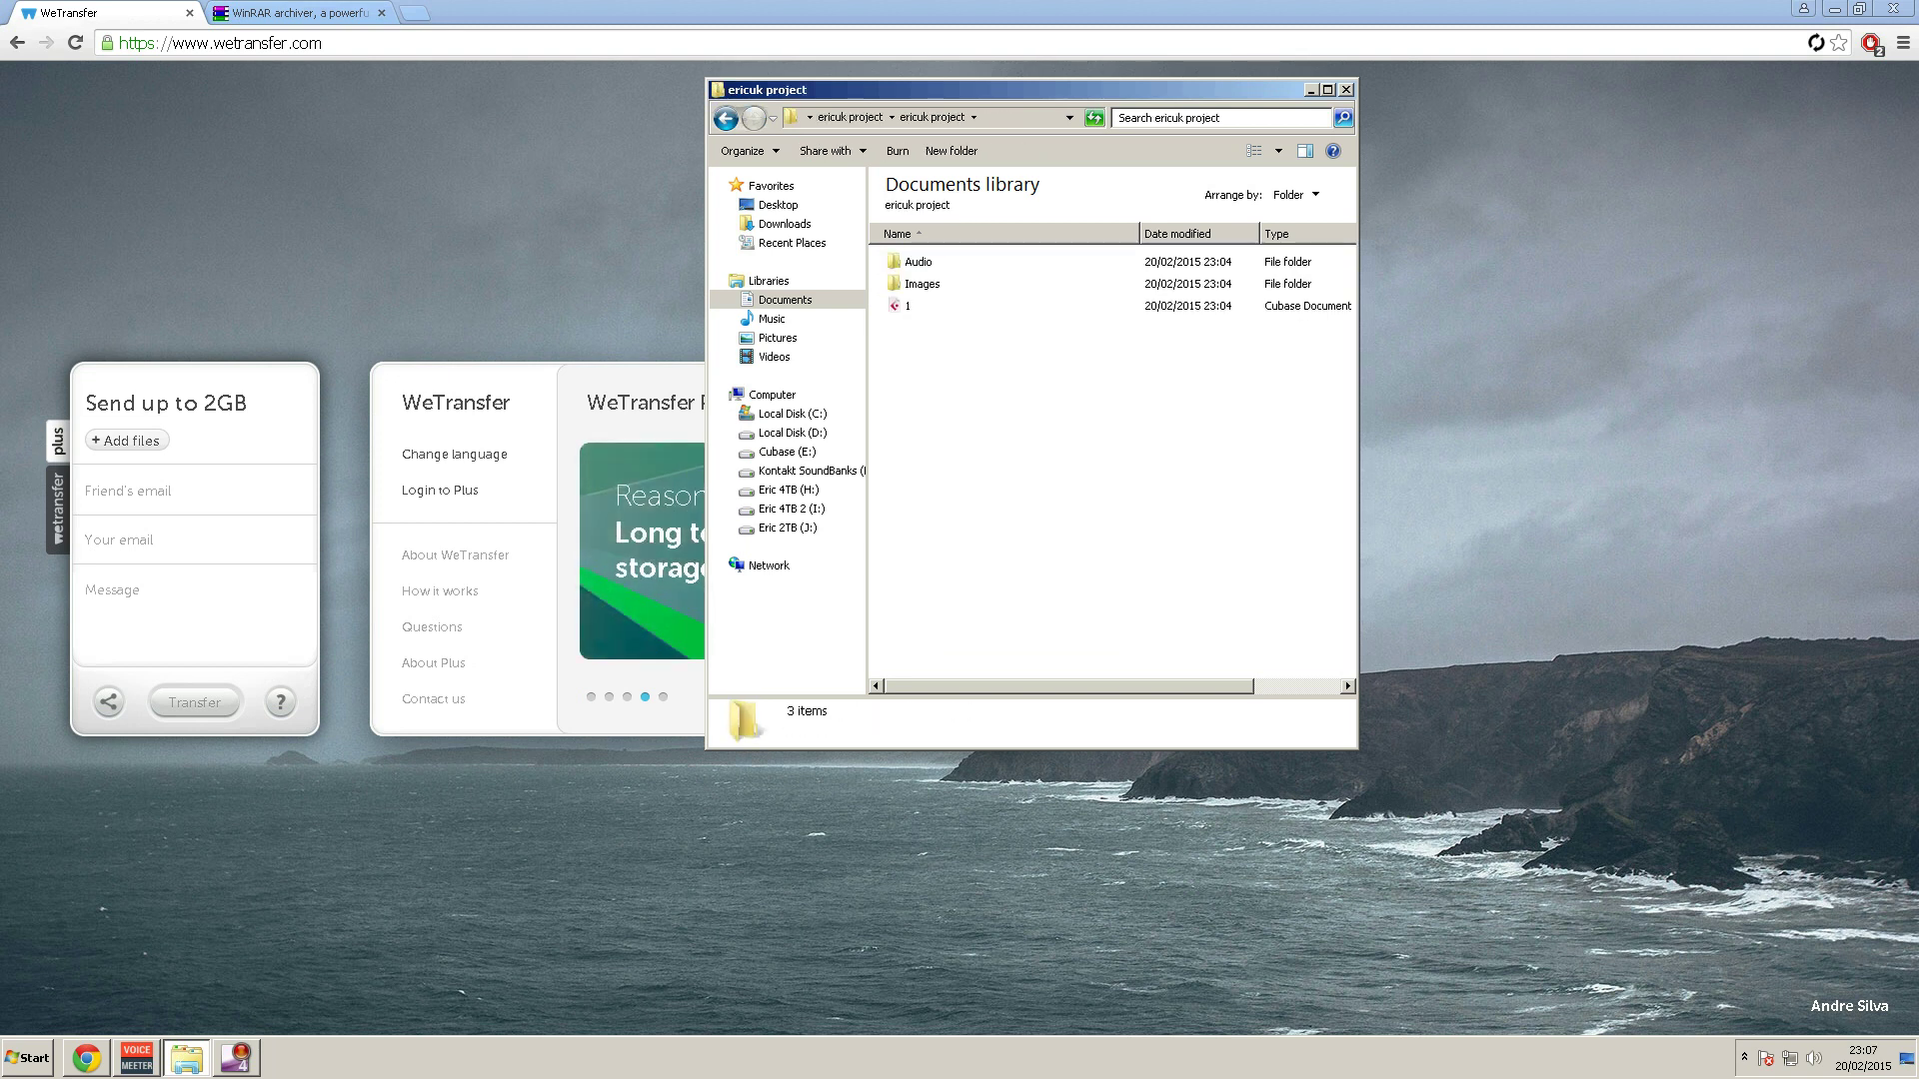
double_click(919, 306)
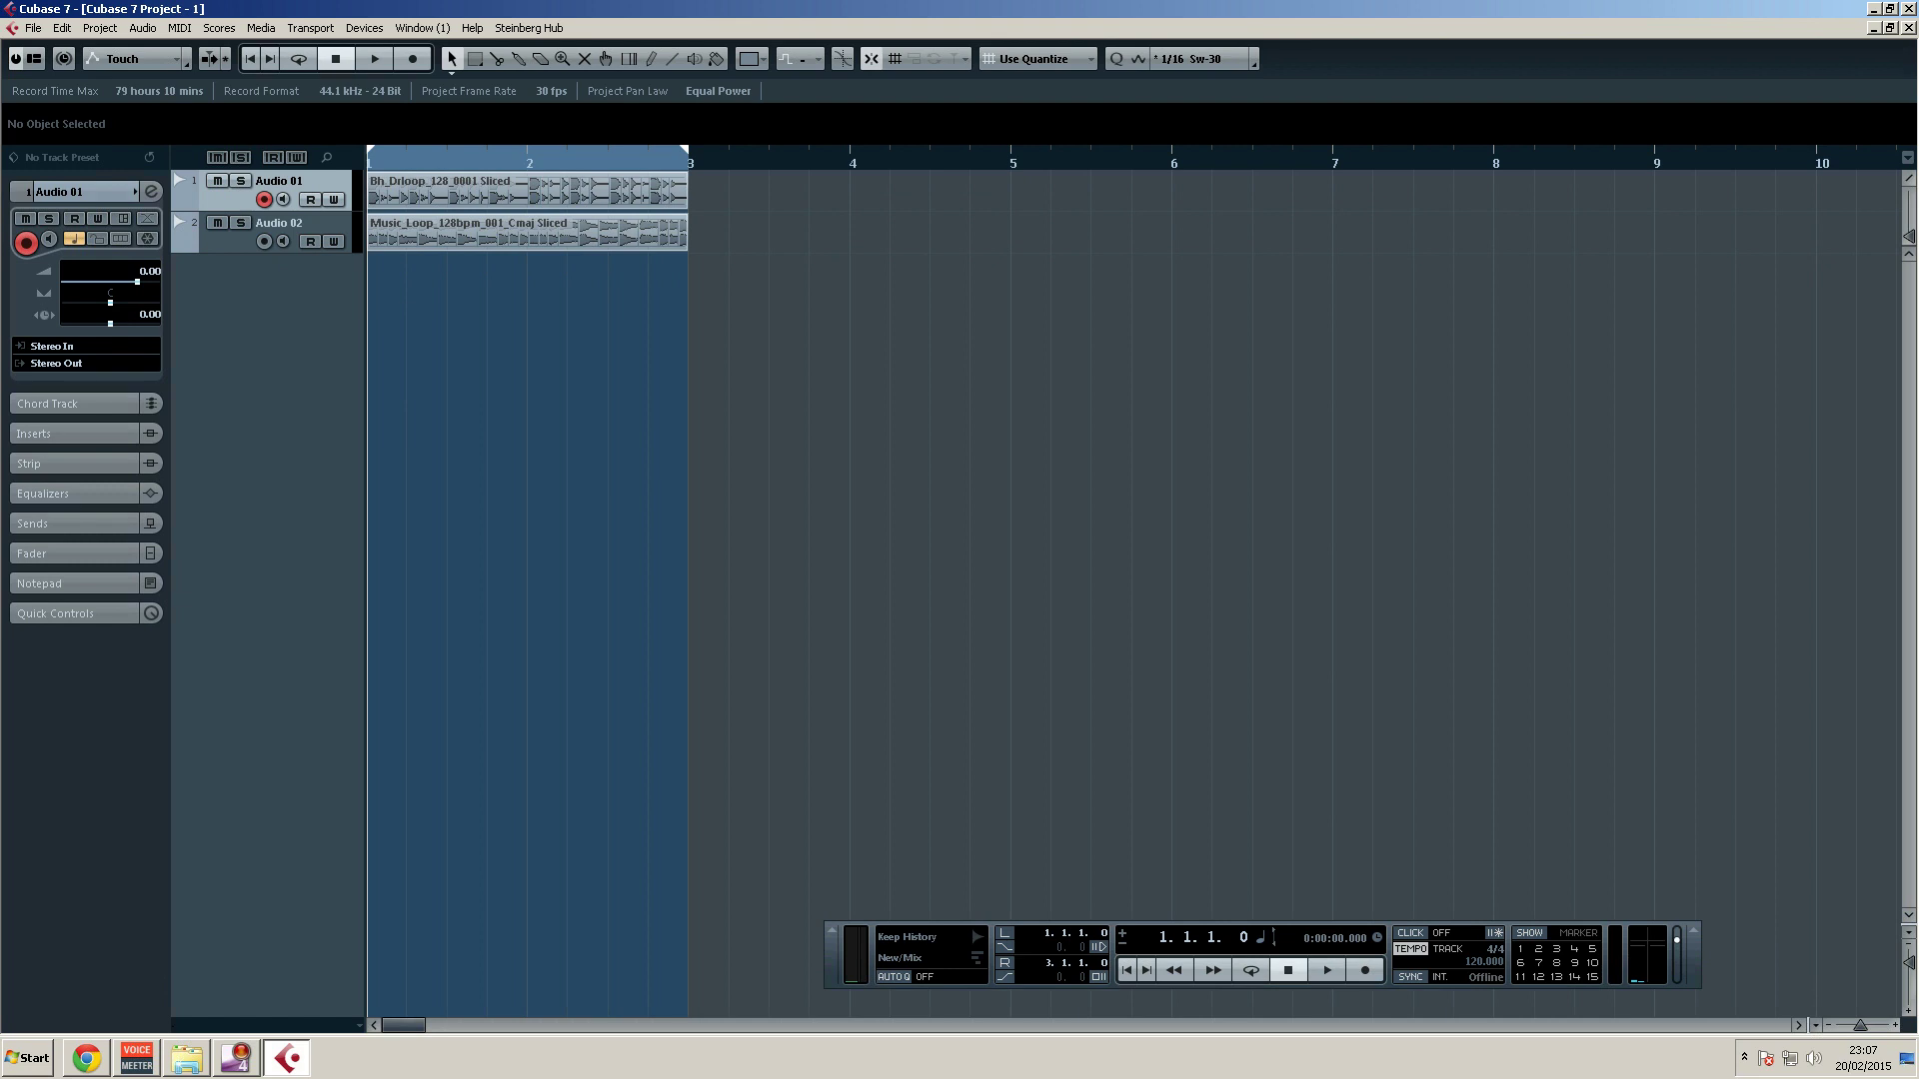
key("space")
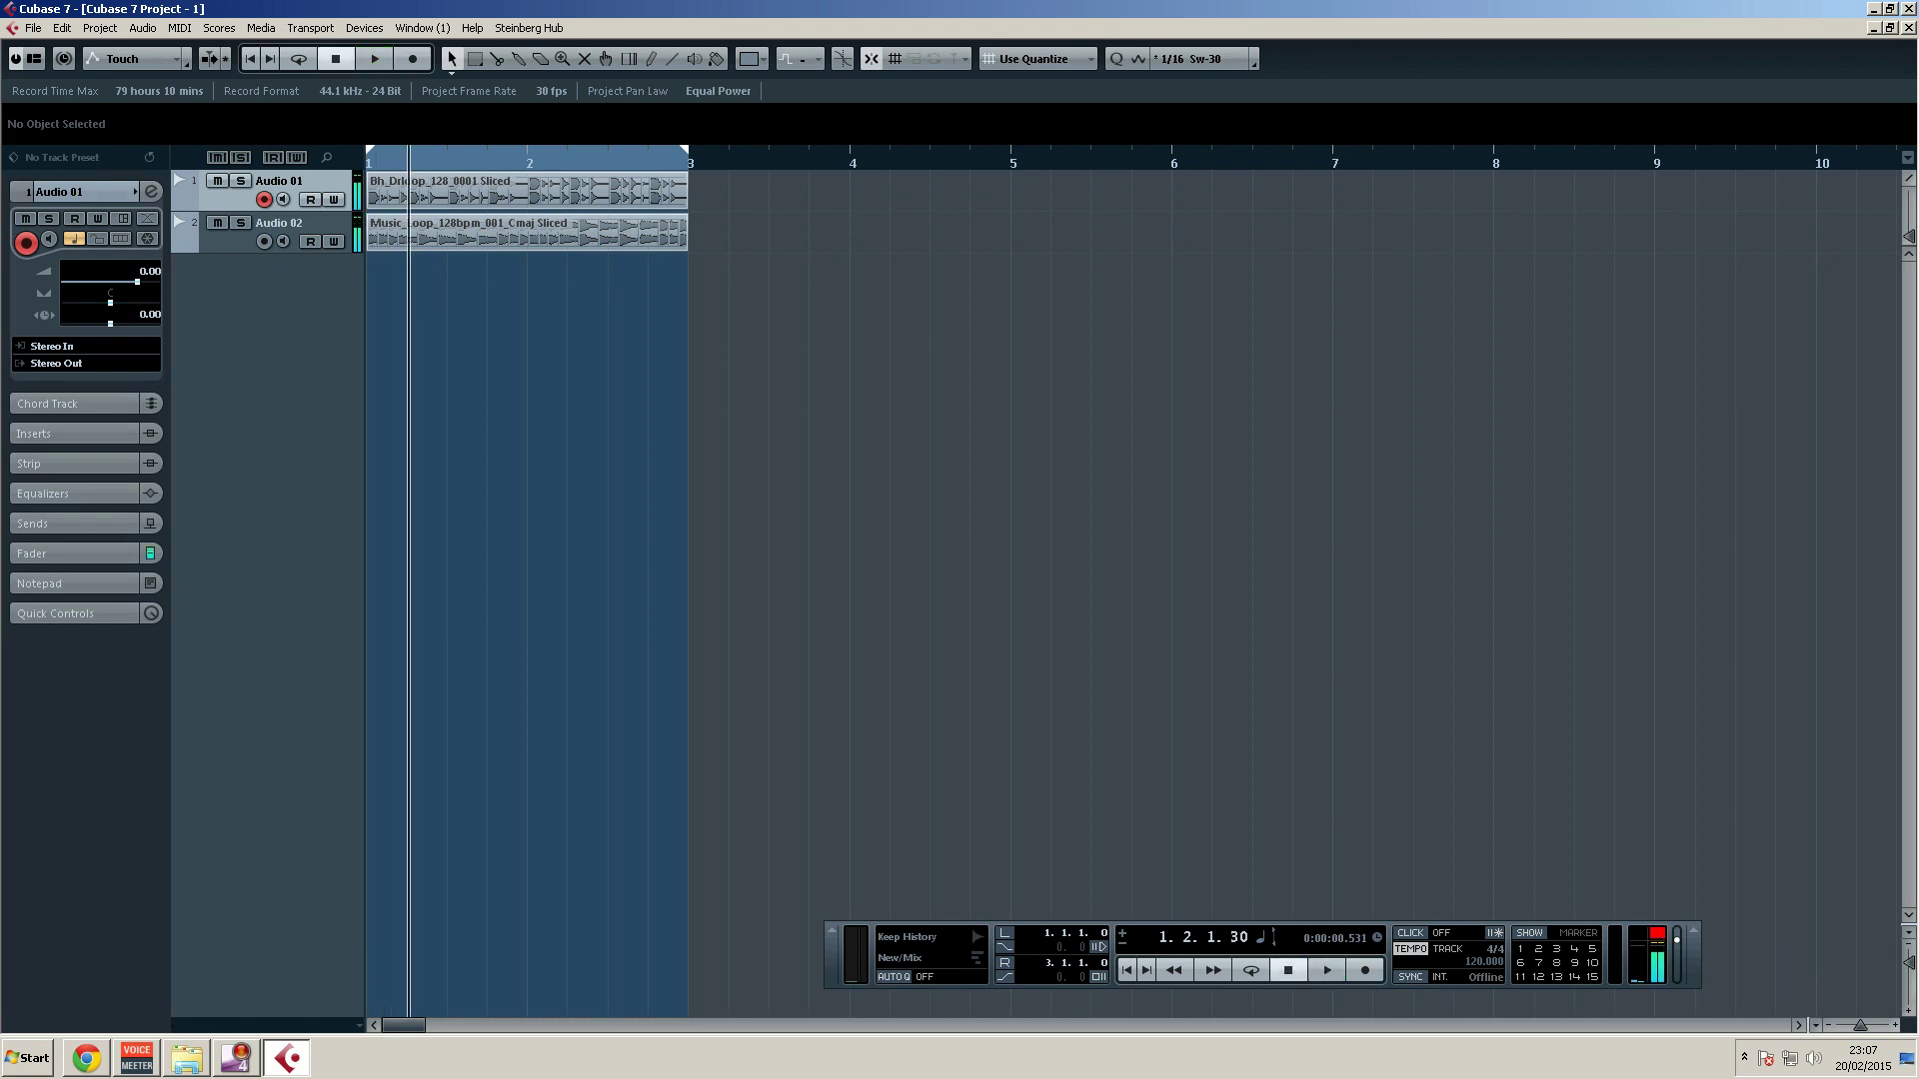